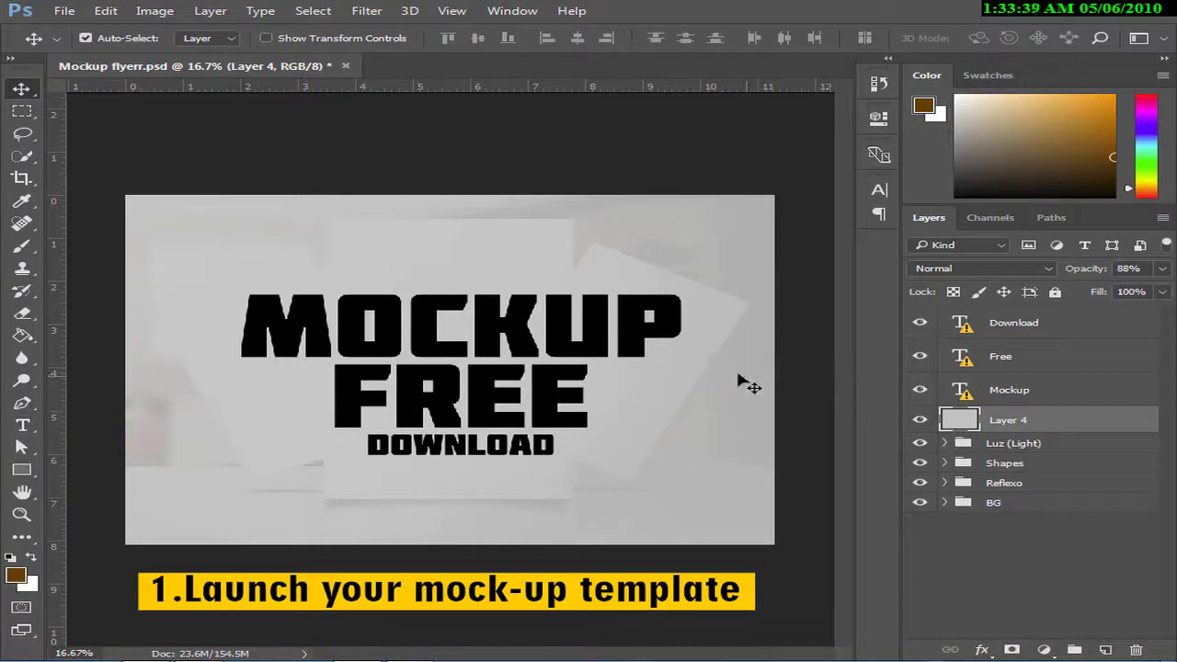
Hide the Download text, Mockup text and Layer 4 overlay layers to reveal the blank flyers.
click(921, 324)
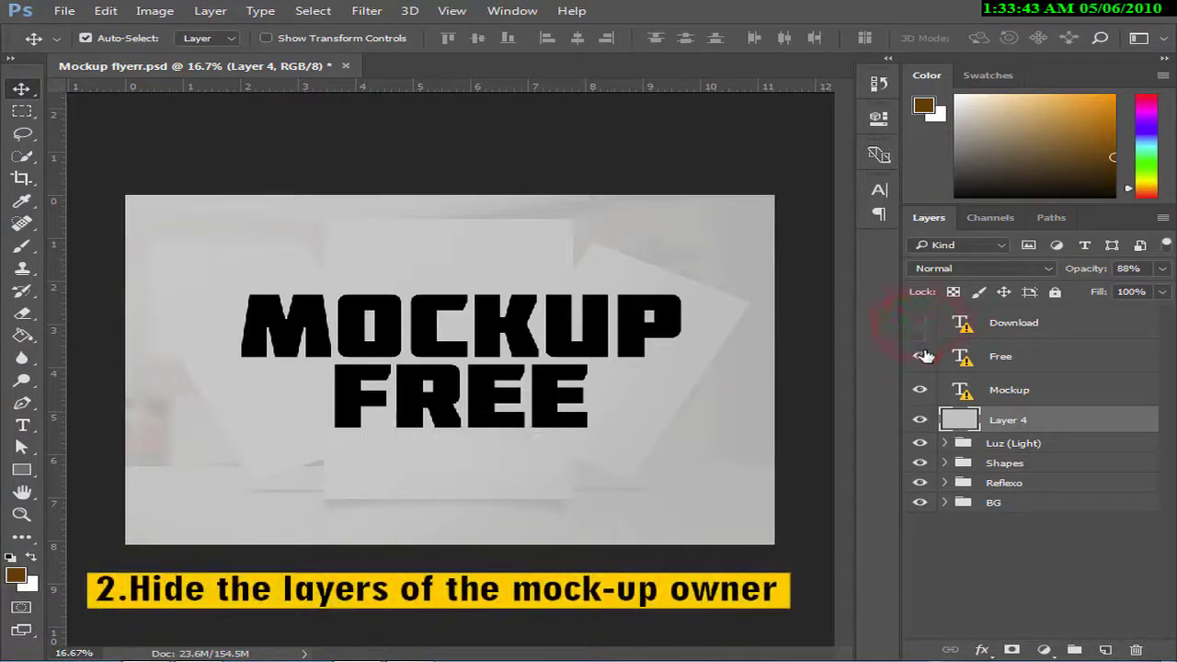
click(922, 388)
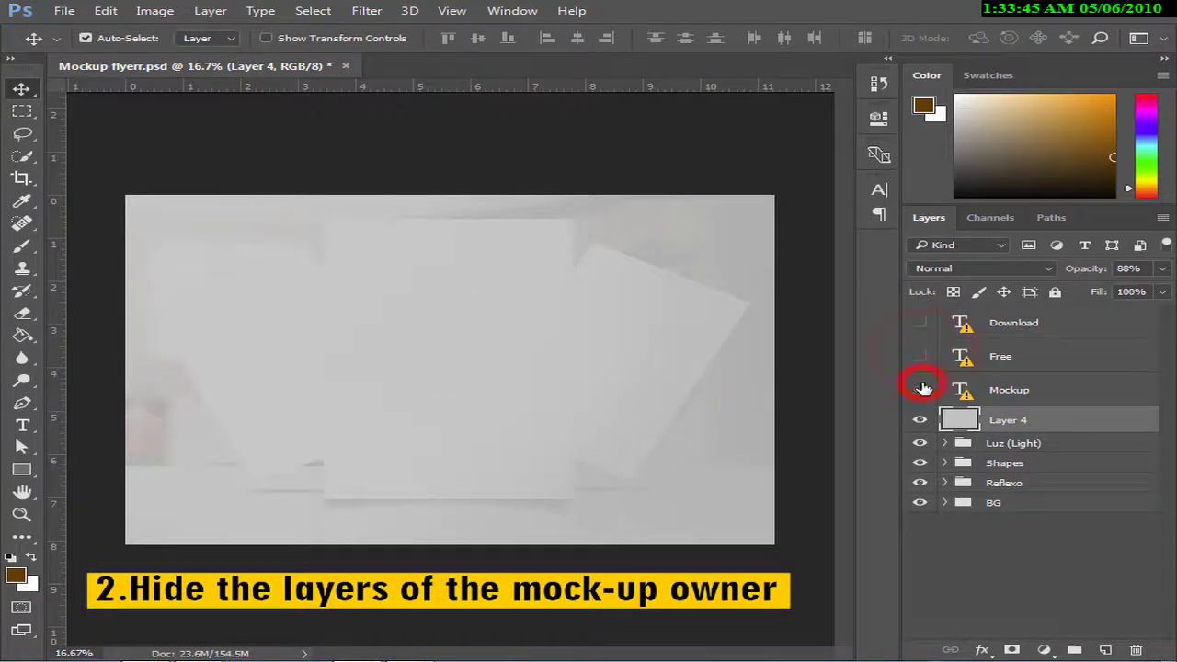
click(922, 422)
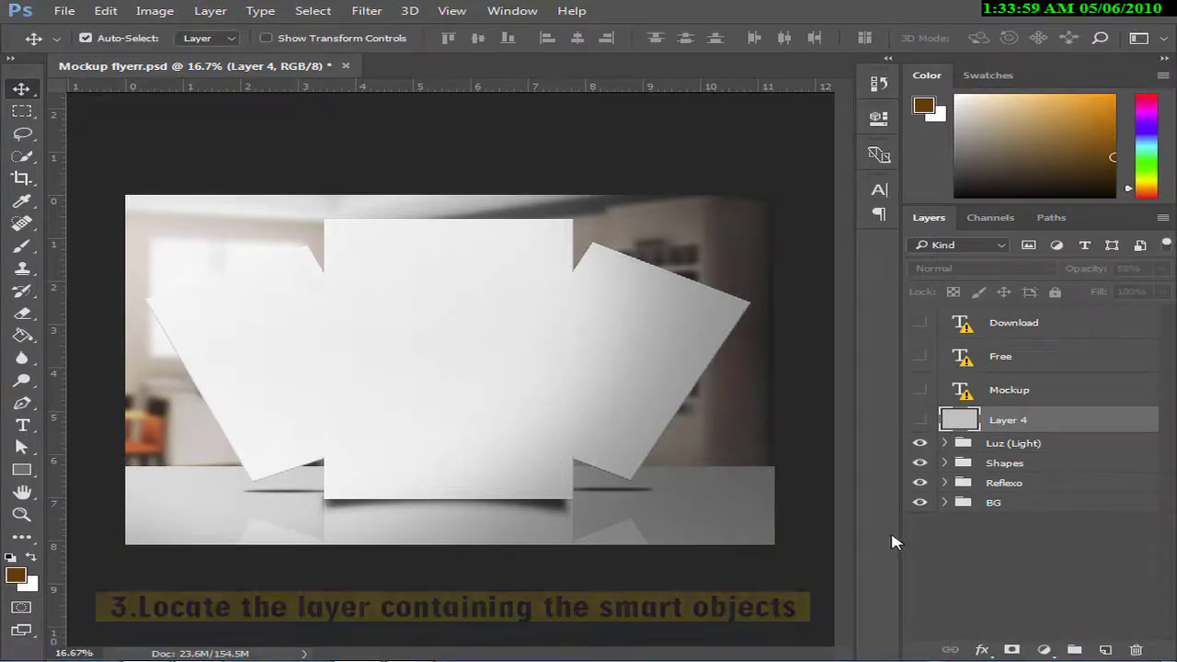
Toggle the Luz, Shapes, Reflexo and BG layers off and on to see each one's role.
click(1024, 462)
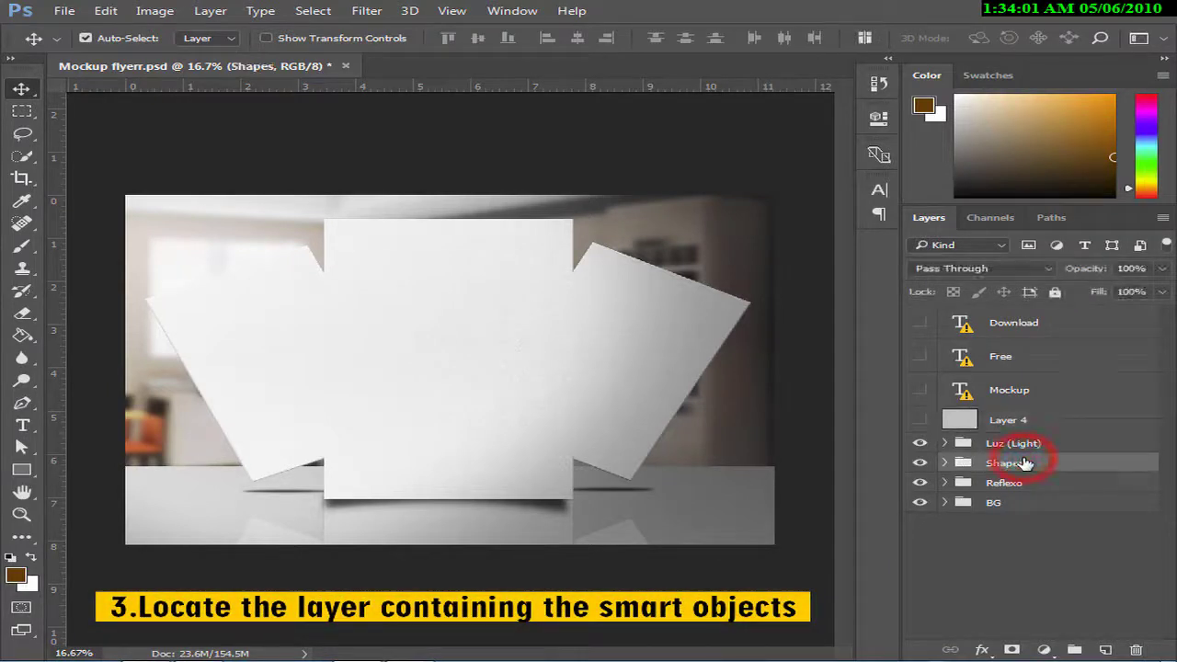
click(921, 444)
click(921, 444)
click(921, 444)
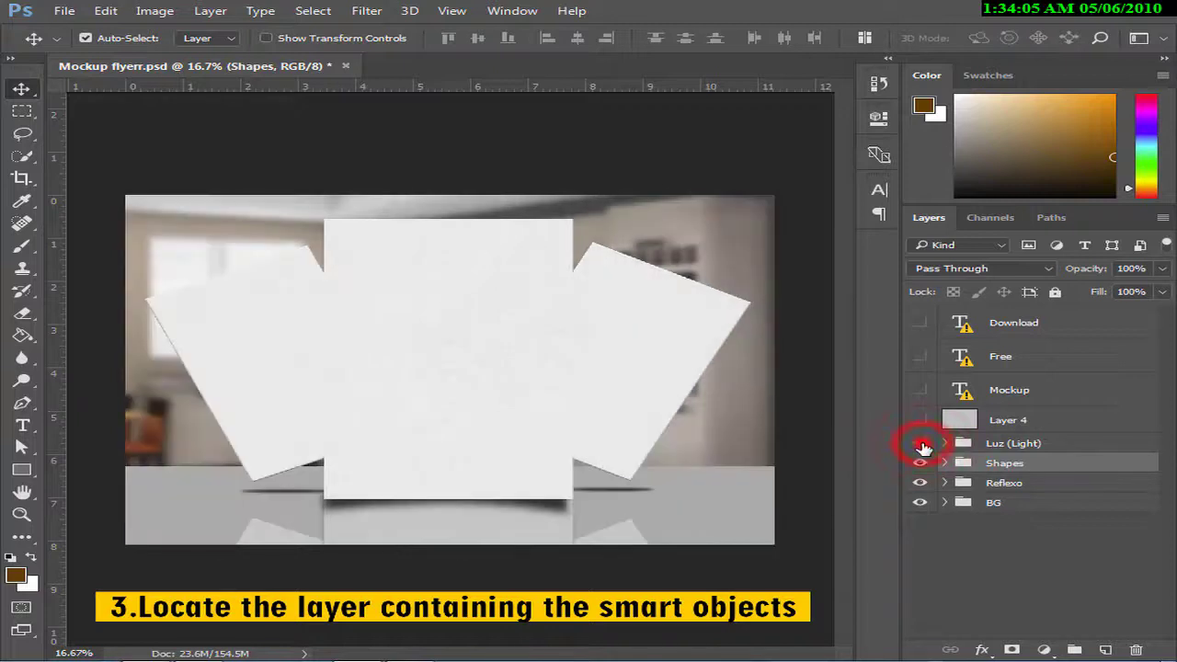
click(921, 444)
click(920, 462)
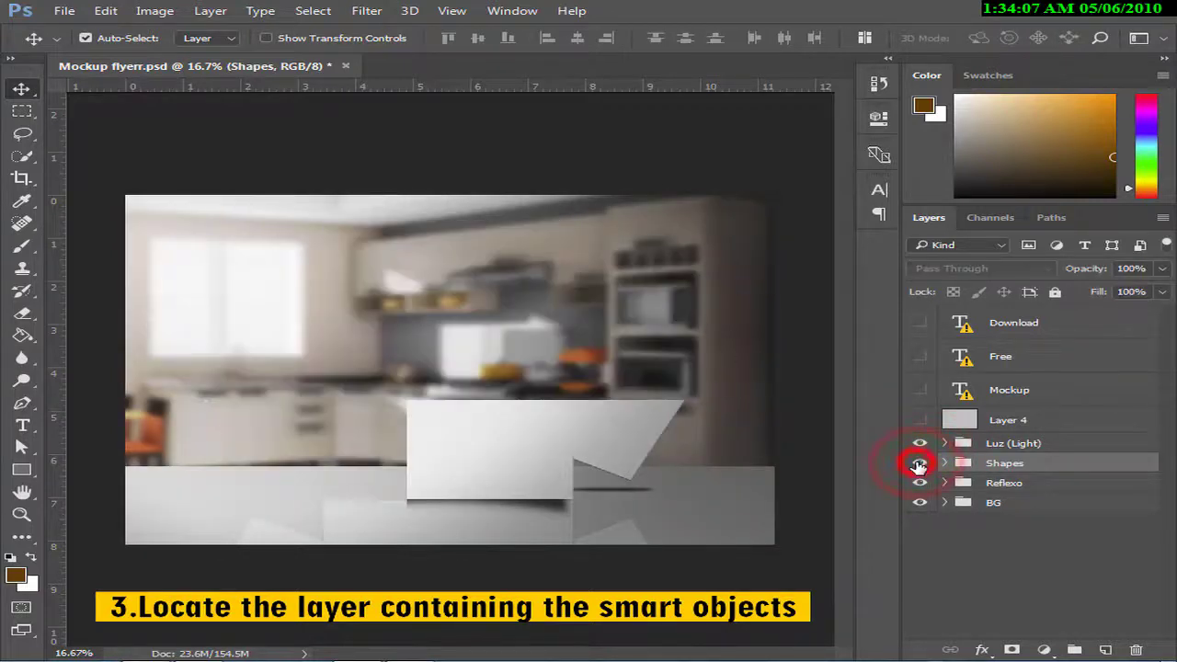
click(919, 463)
click(919, 483)
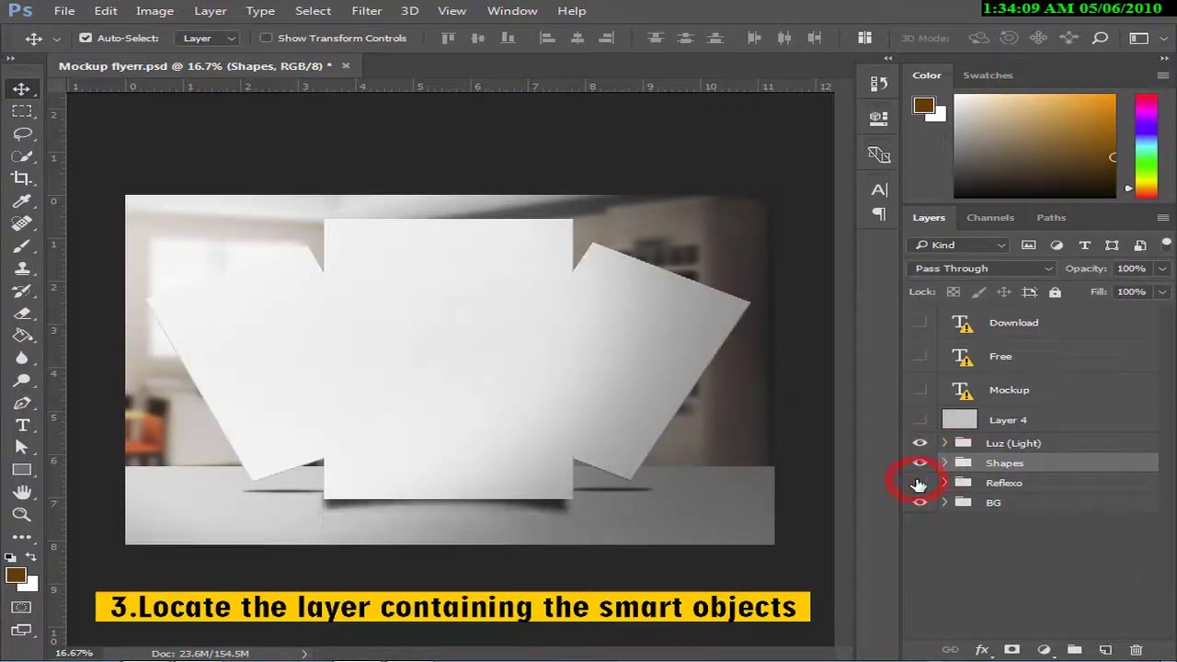
click(919, 483)
click(919, 504)
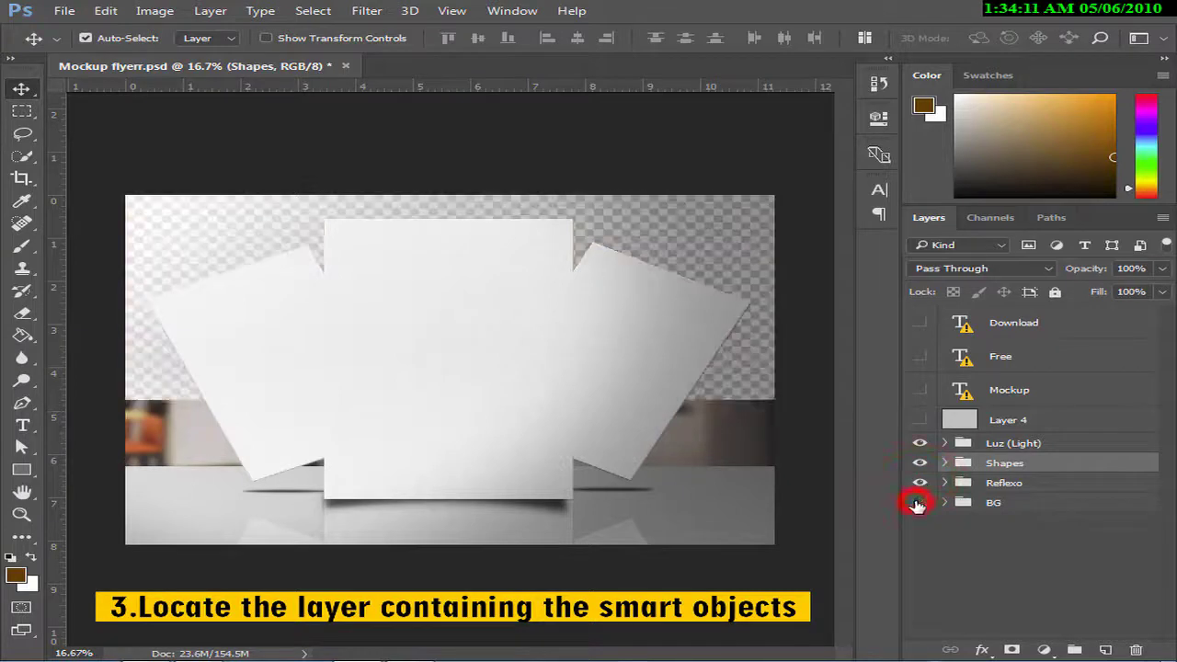
click(920, 502)
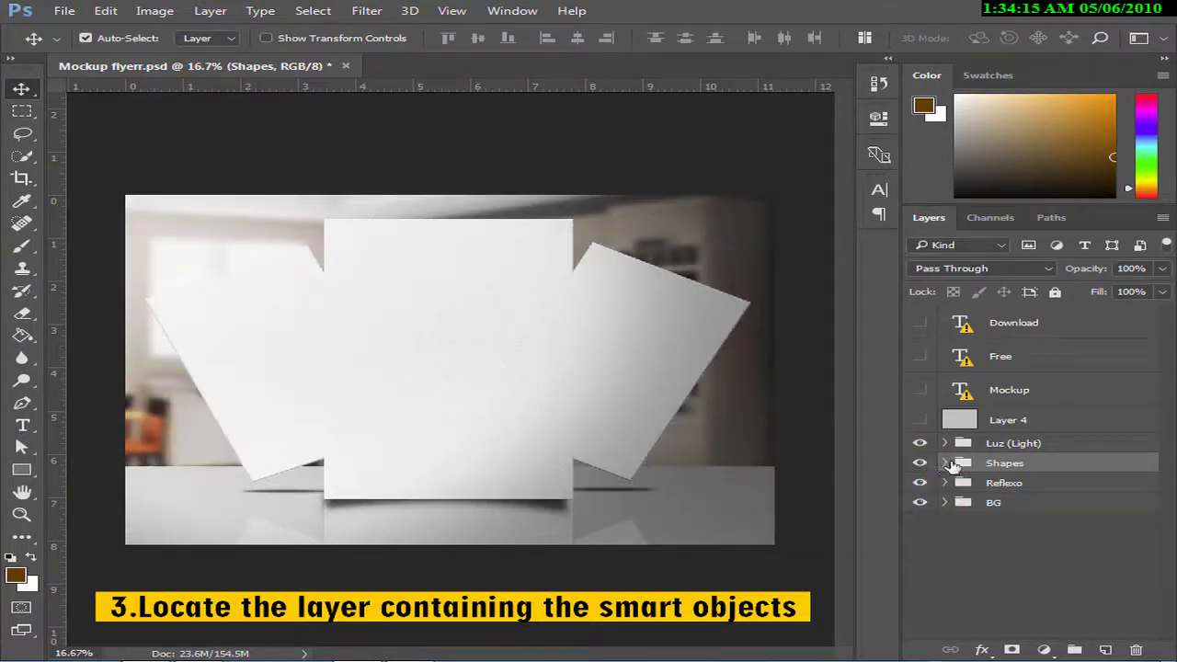
Expand the Shapes group and select Flyer1, confirming it is the centre flyer.
click(945, 465)
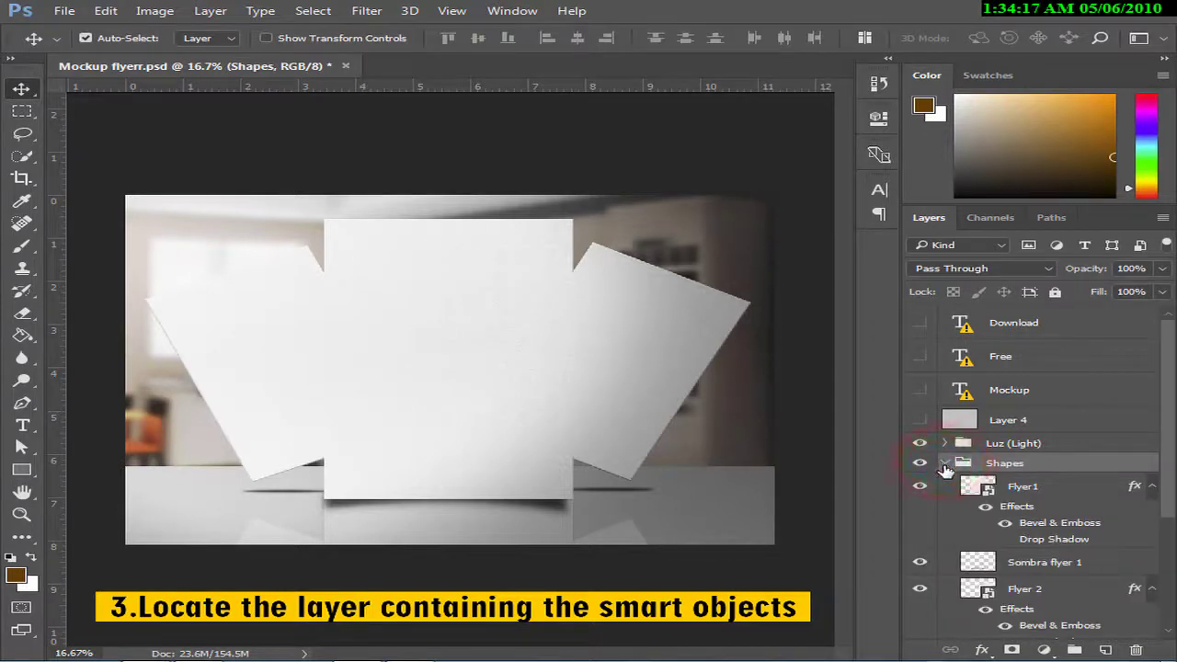
click(991, 495)
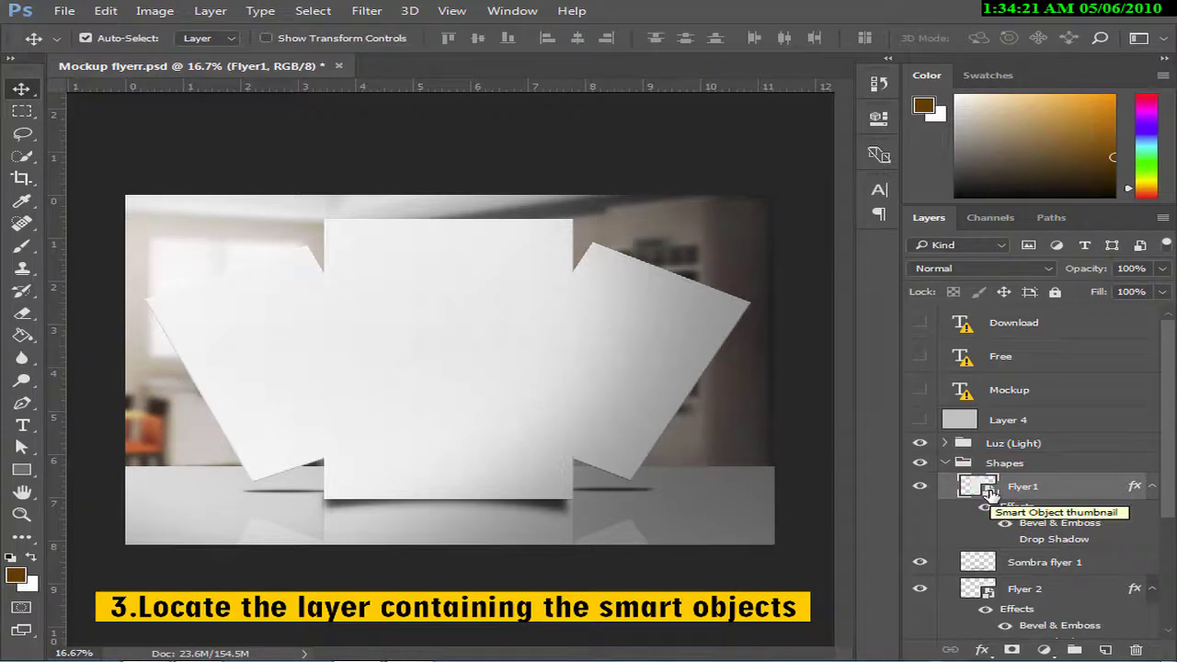
click(927, 491)
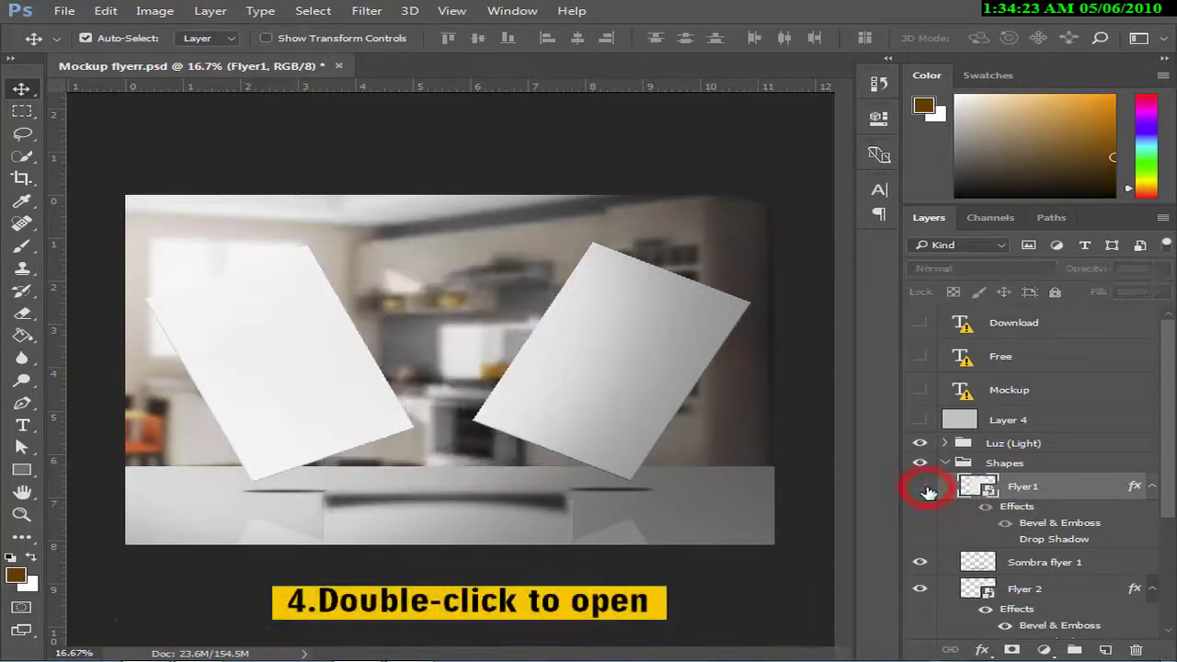
click(923, 489)
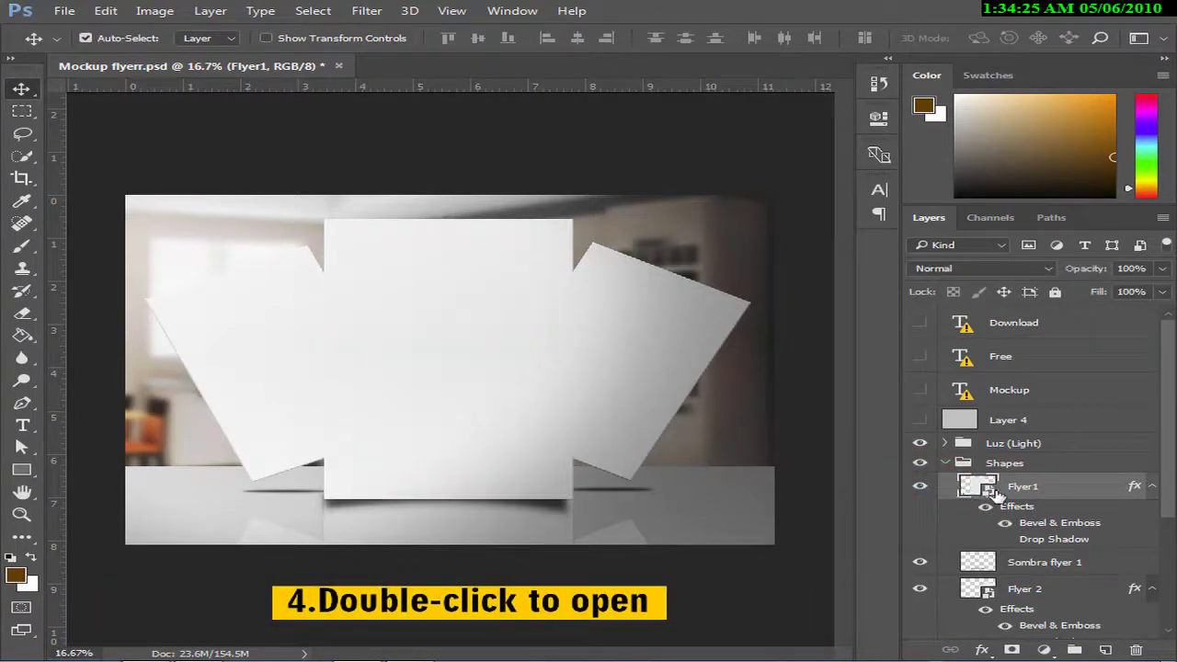
Open the Flyer1 smart object and place the poster ART image into it as an embedded layer.
double_click(992, 490)
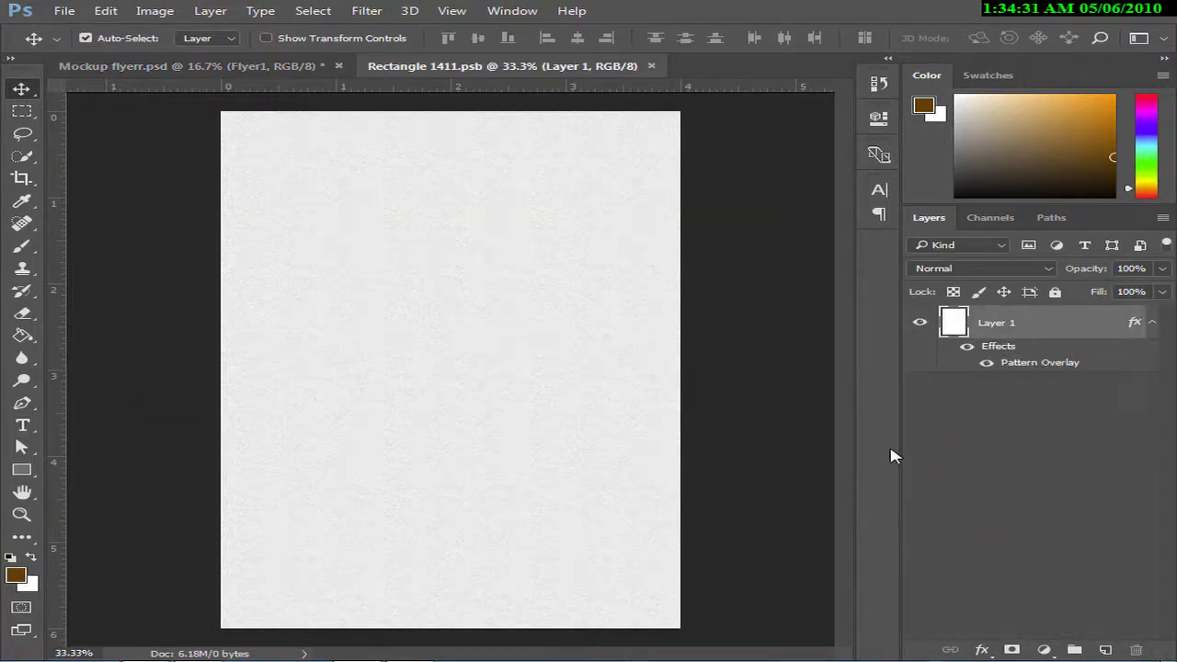
click(443, 268)
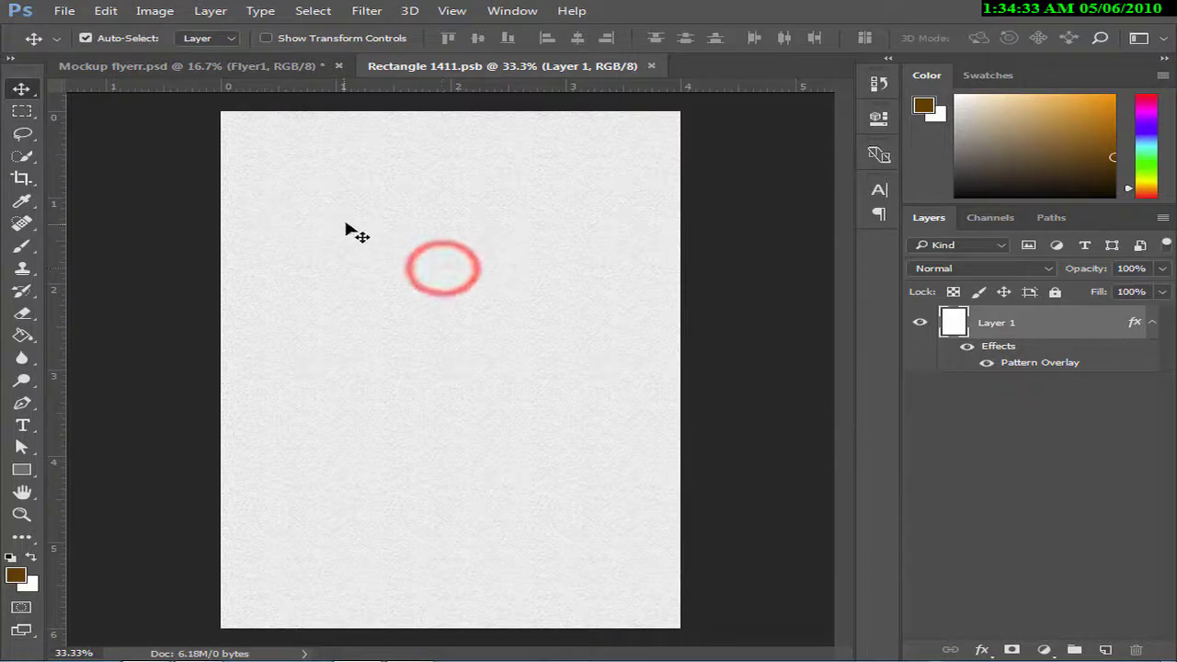
click(61, 11)
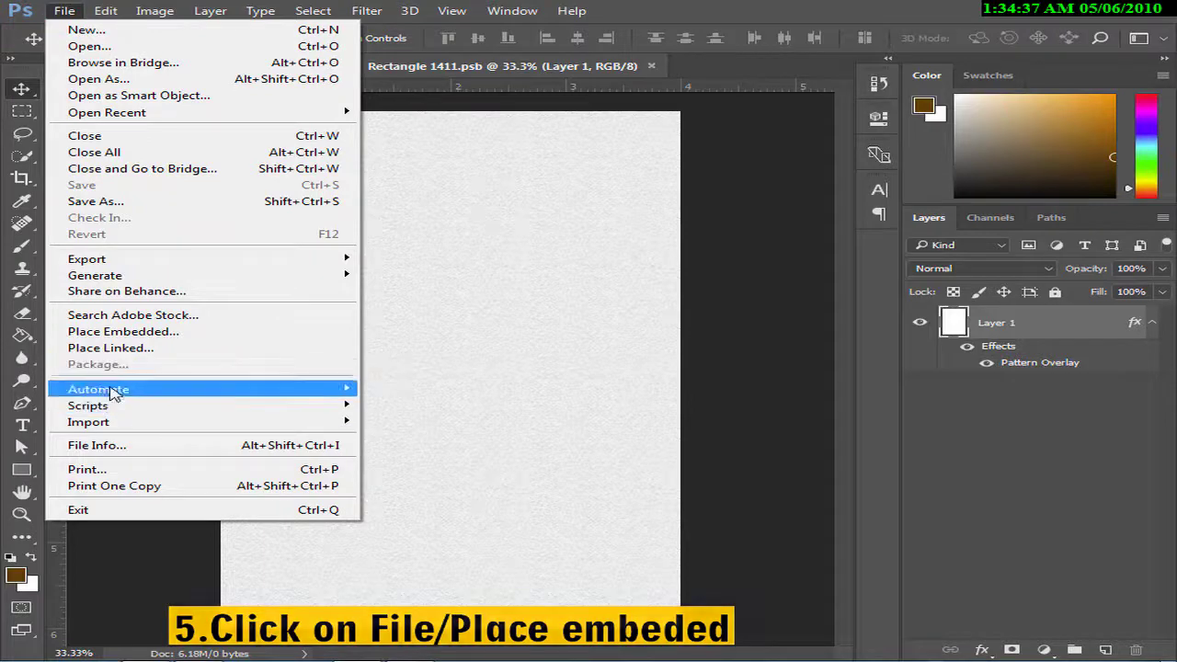
click(146, 331)
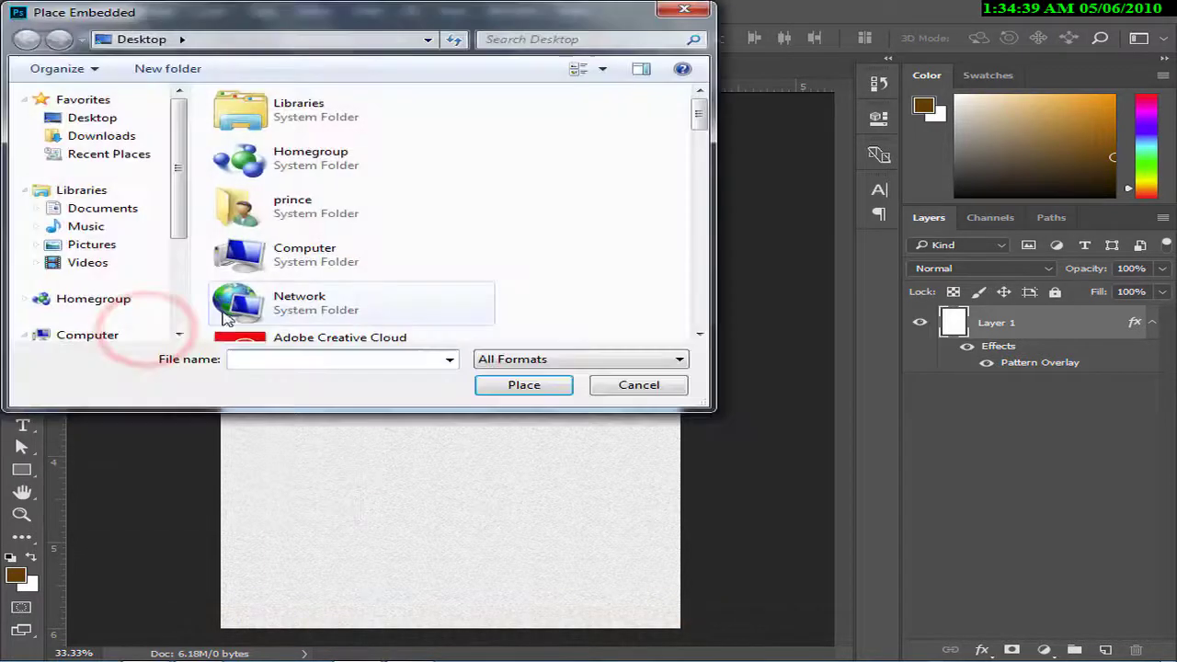
scroll(281, 223, down, 2)
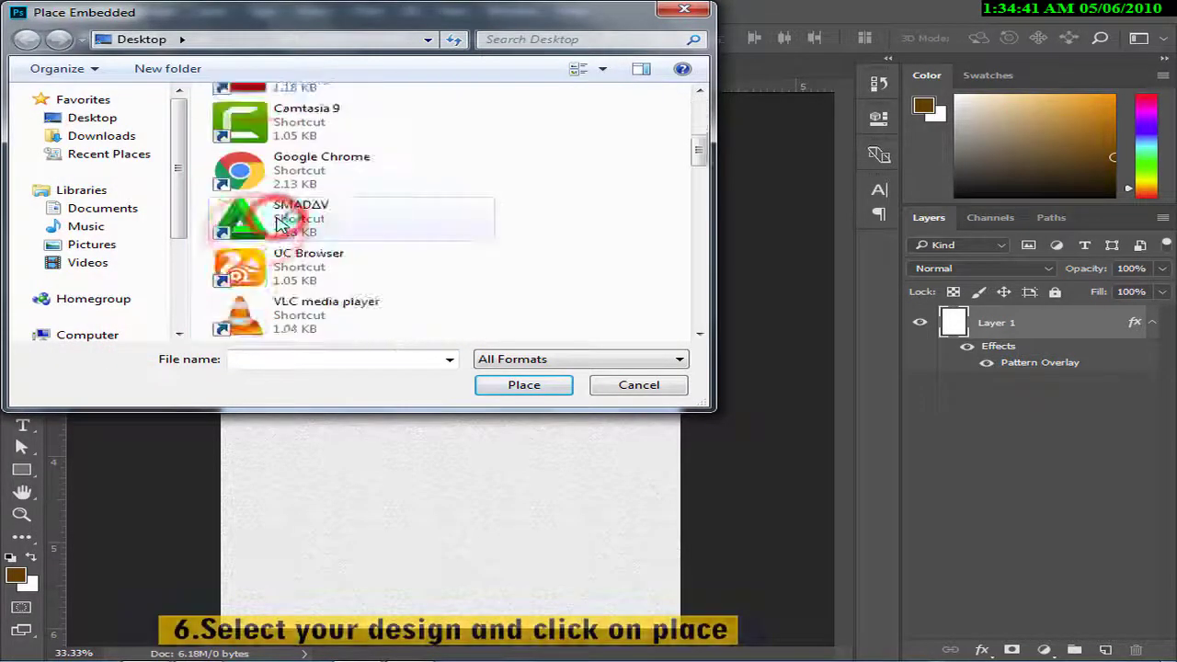
scroll(280, 223, down, 5)
scroll(281, 226, down, 3)
scroll(281, 230, down, 2)
scroll(281, 235, down, 2)
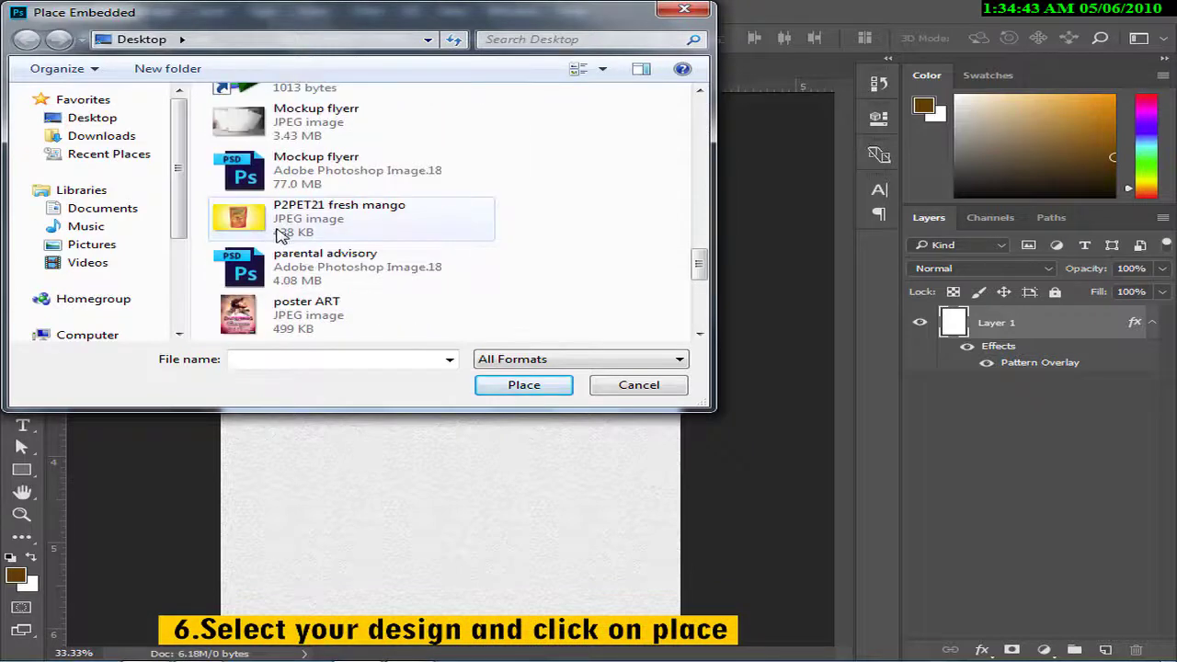
scroll(281, 234, down, 3)
click(267, 165)
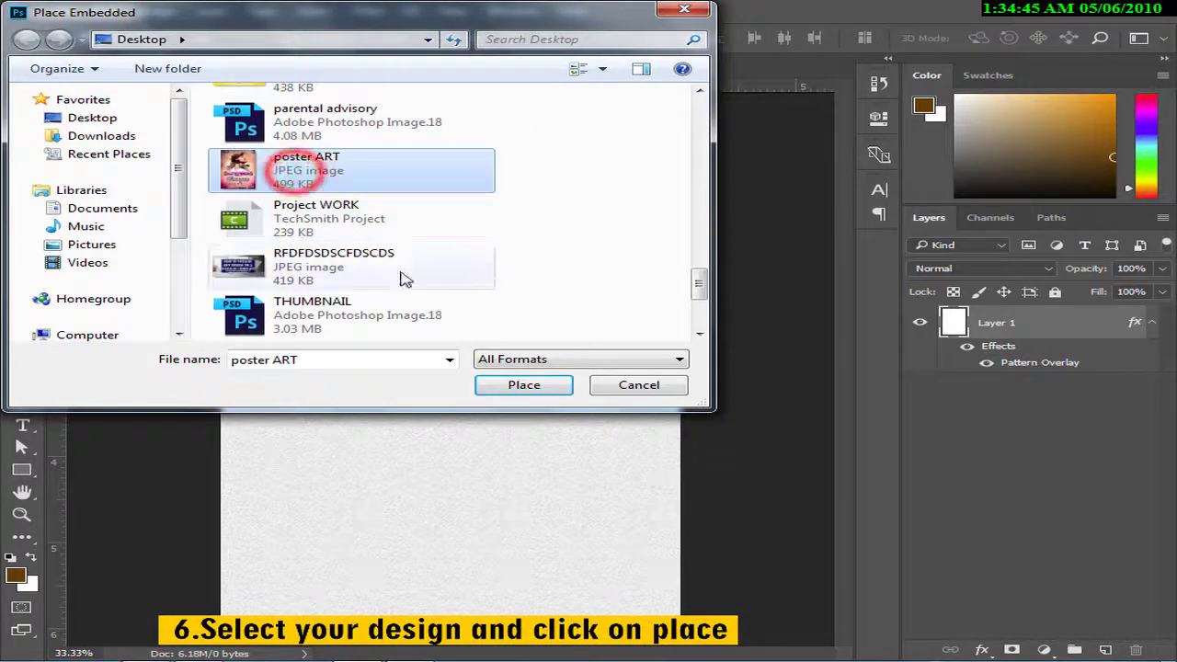
click(504, 385)
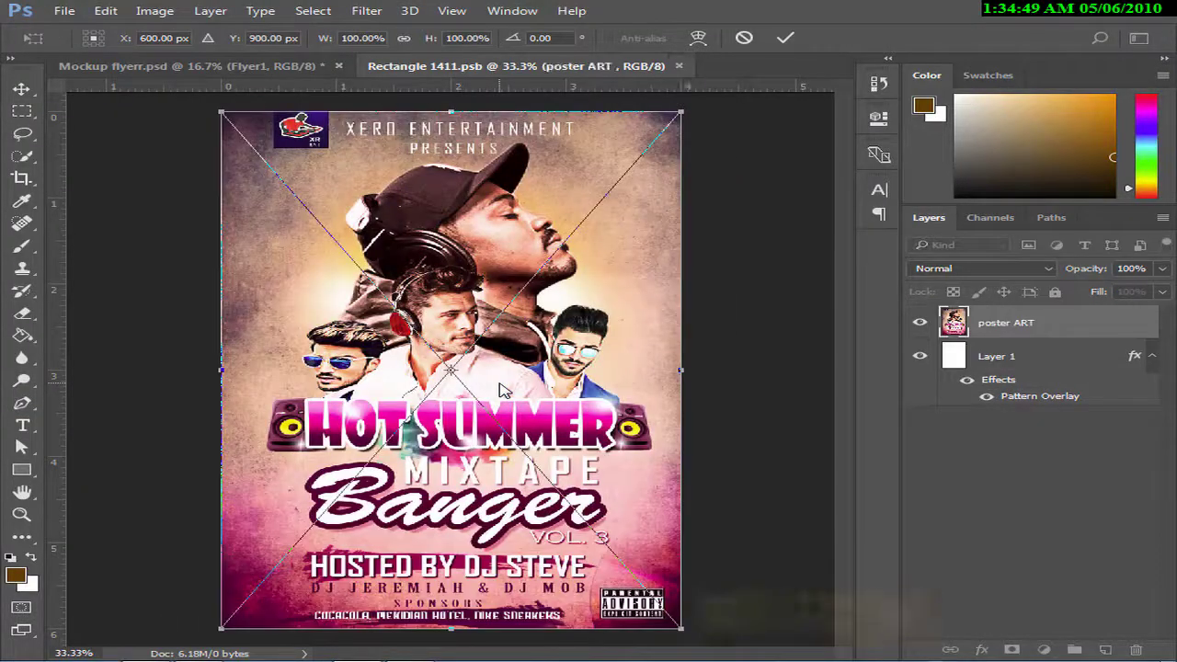
Commit the poster and save Rectangle 1411.psb, checking that the centre flyer updates in the mockup.
key(ctrl+s)
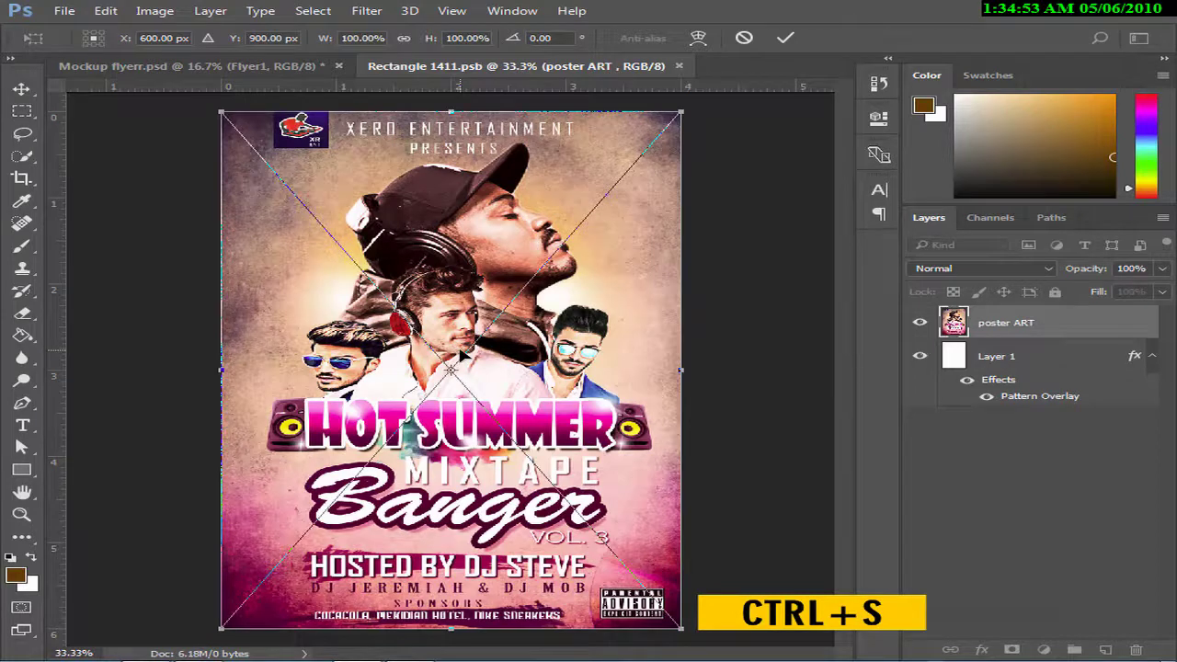
key(Return)
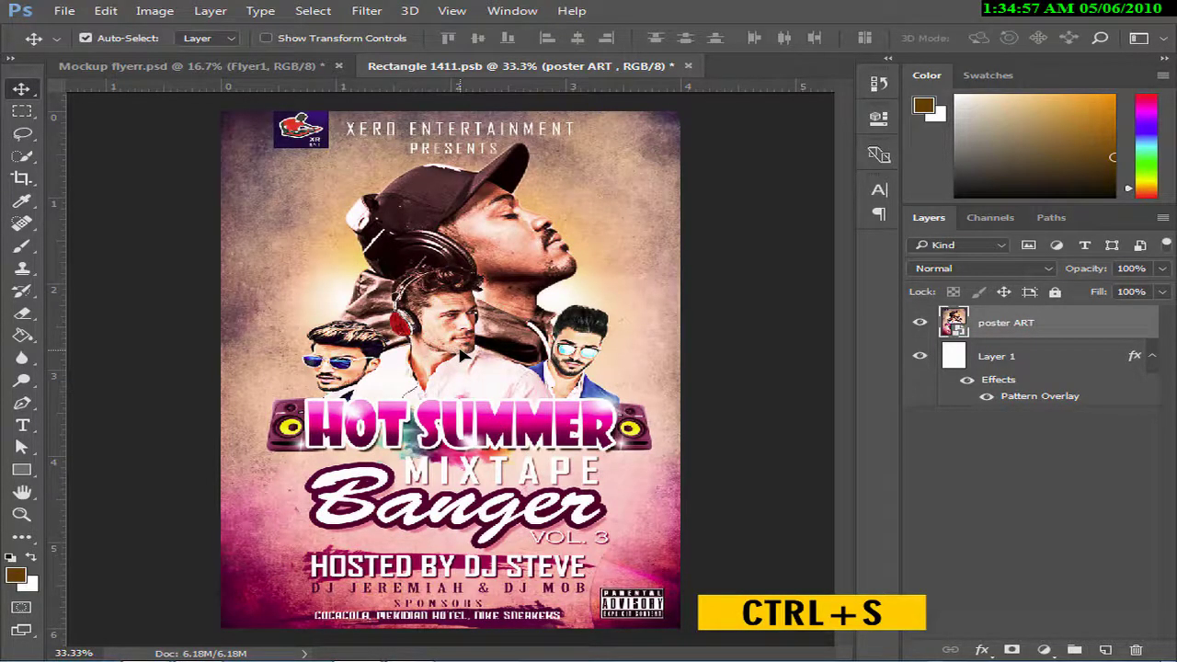
key(ctrl+s)
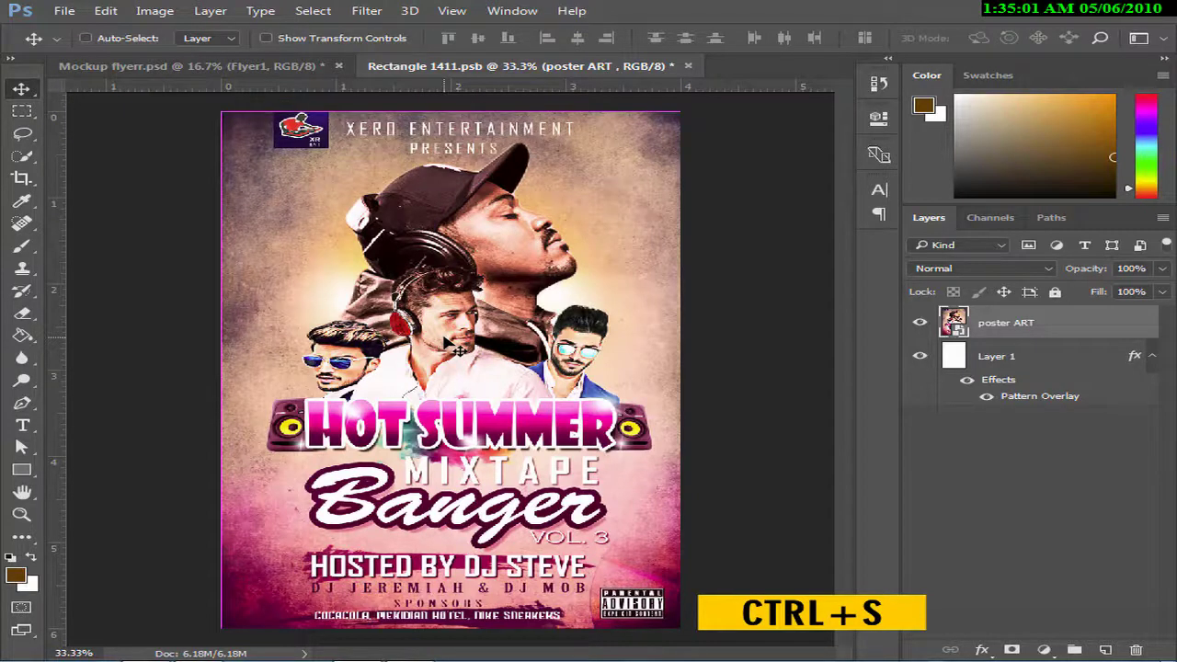
key(ctrl+s)
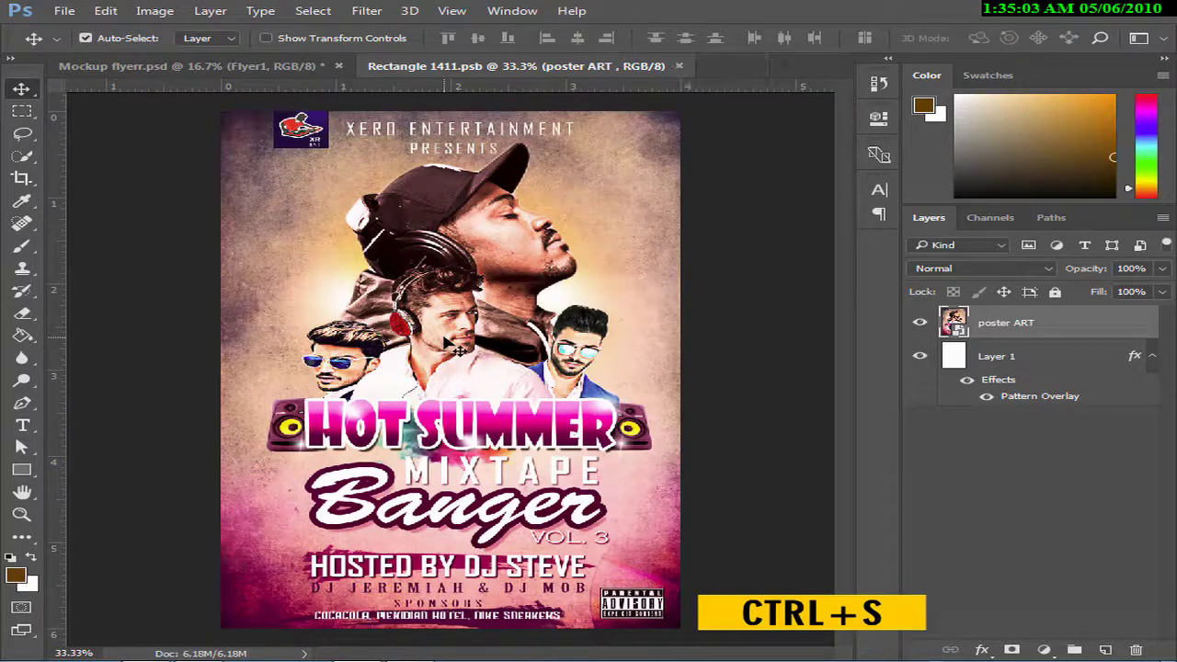
click(277, 66)
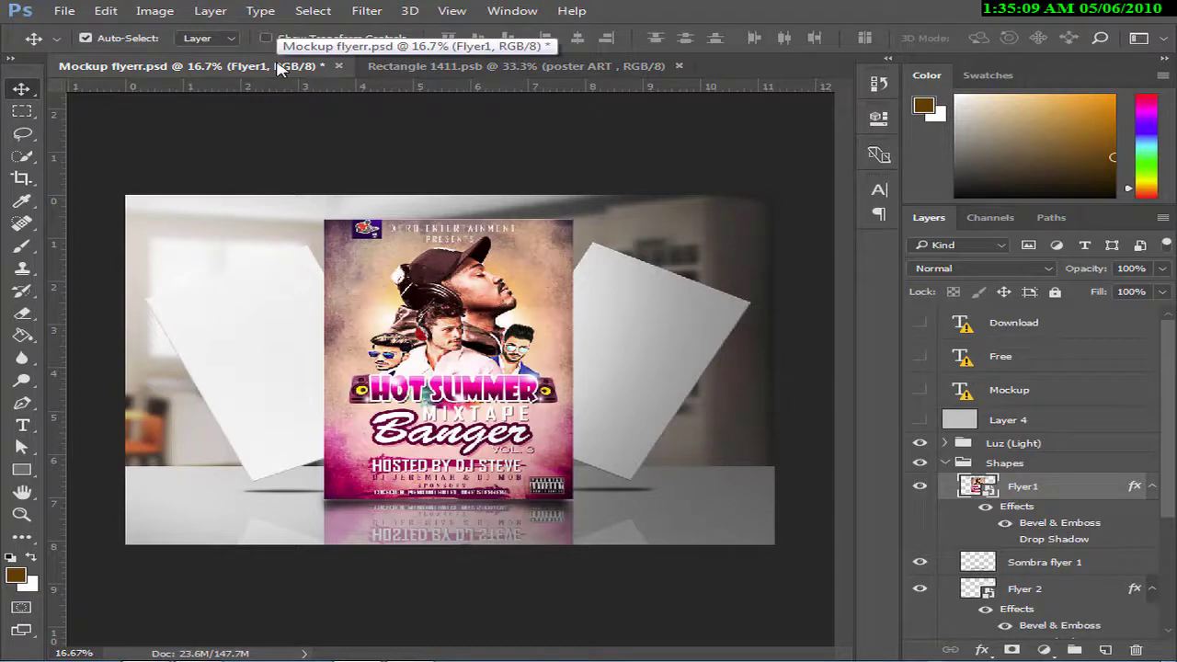
click(385, 67)
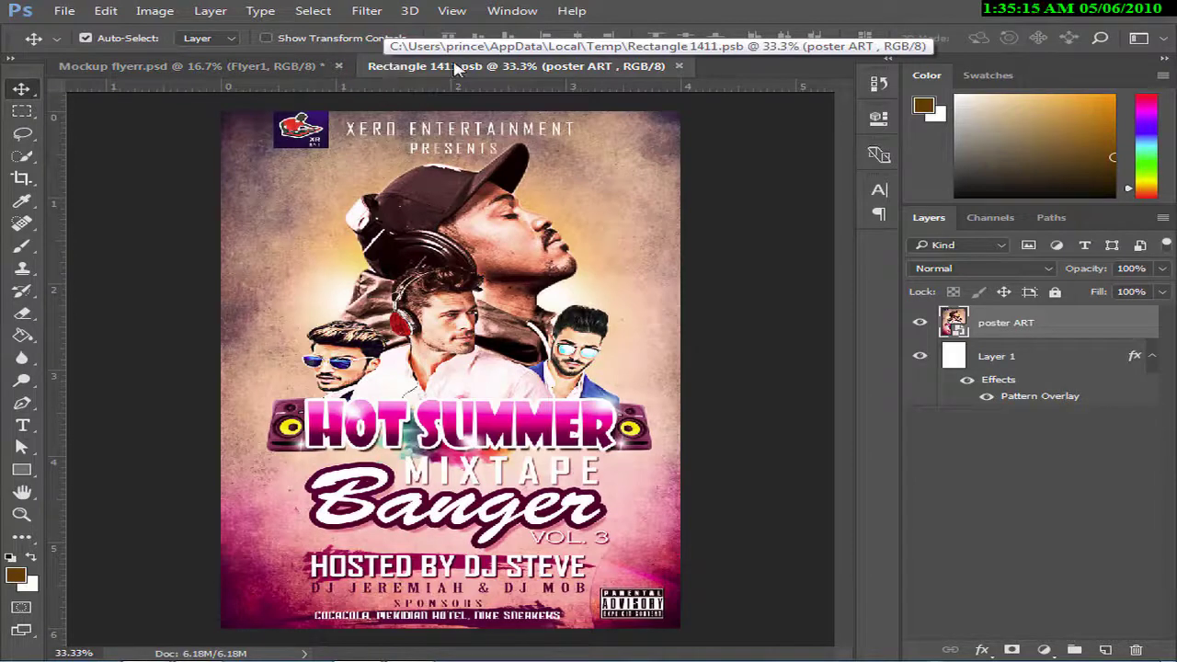
Close Rectangle 1411.psb and open the Flyer 2 smart object, Rectangle 111.psb.
click(678, 67)
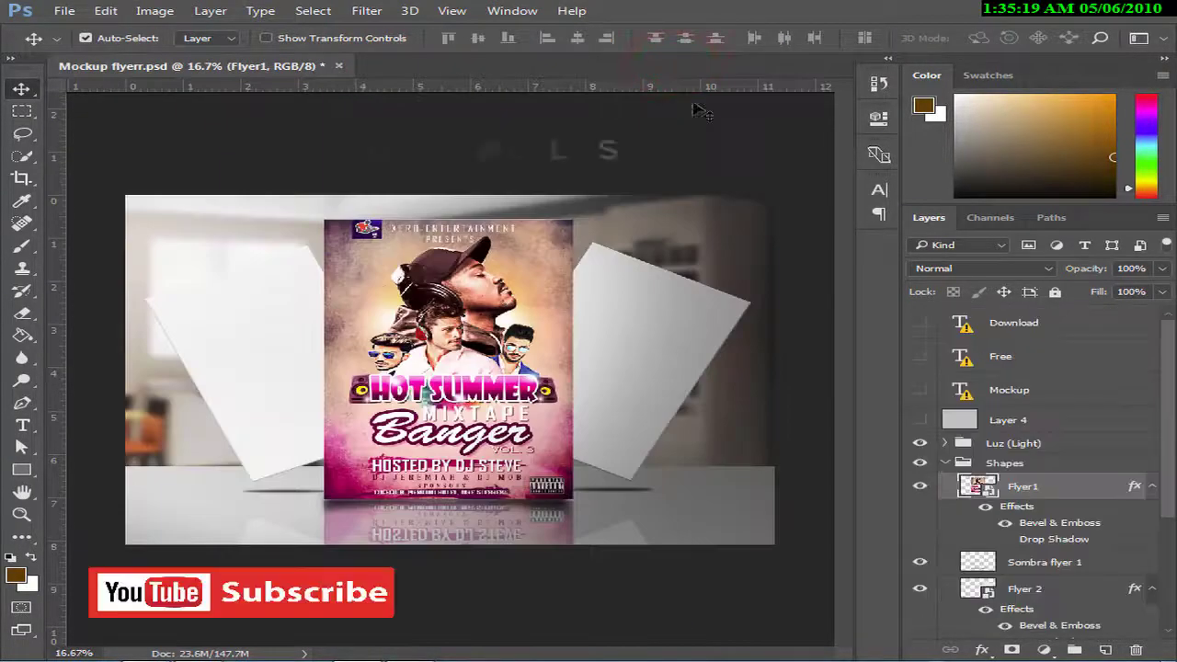
scroll(948, 515, down, 1)
scroll(971, 526, down, 1)
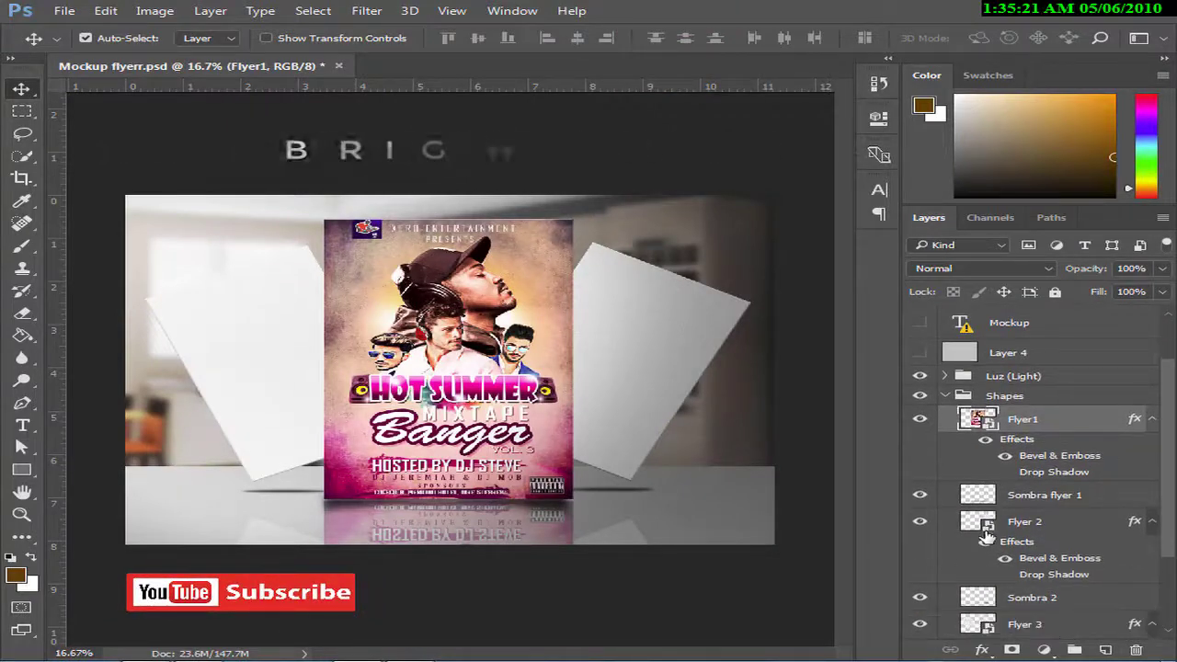
scroll(986, 536, down, 1)
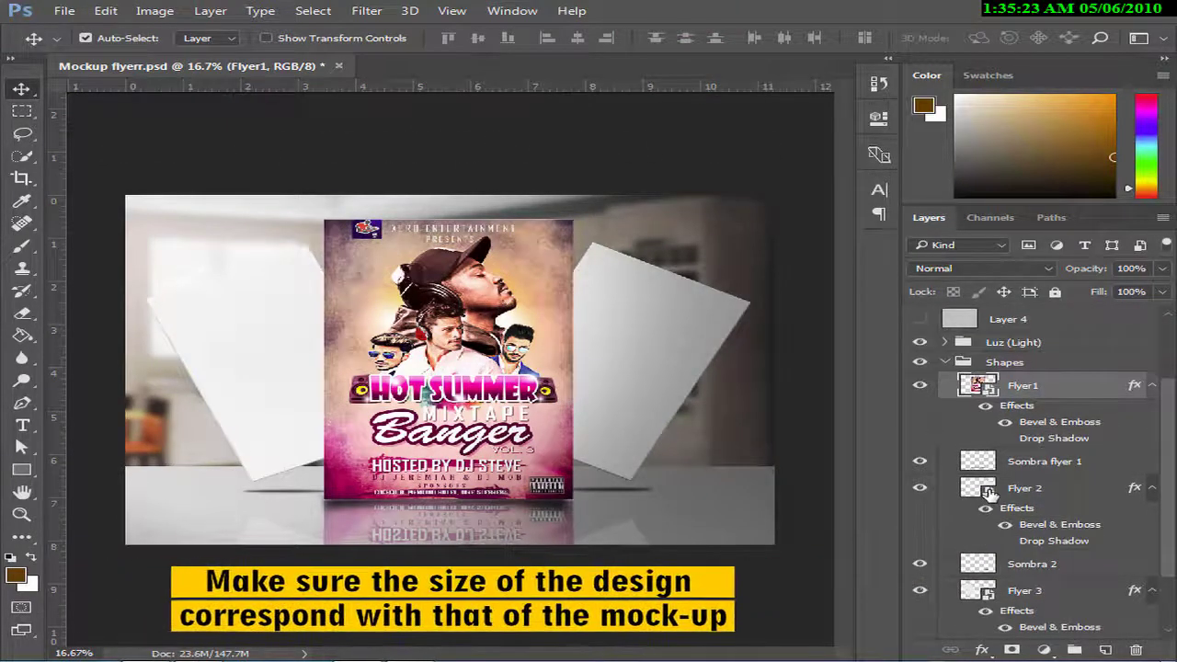
click(987, 490)
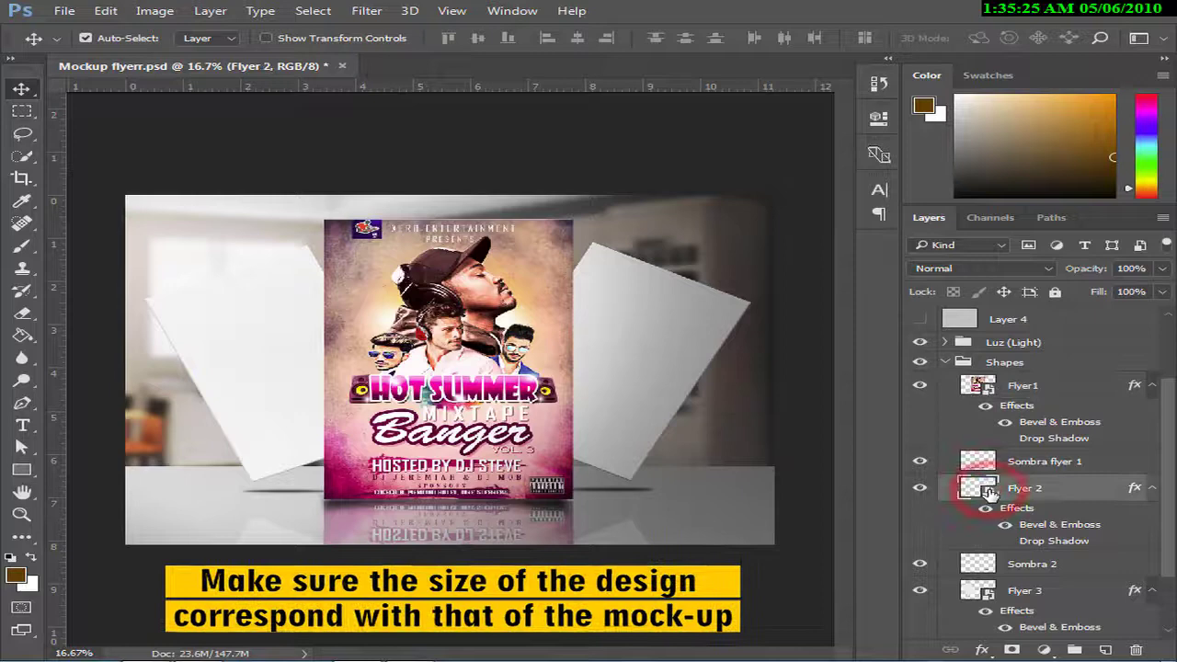
double_click(978, 489)
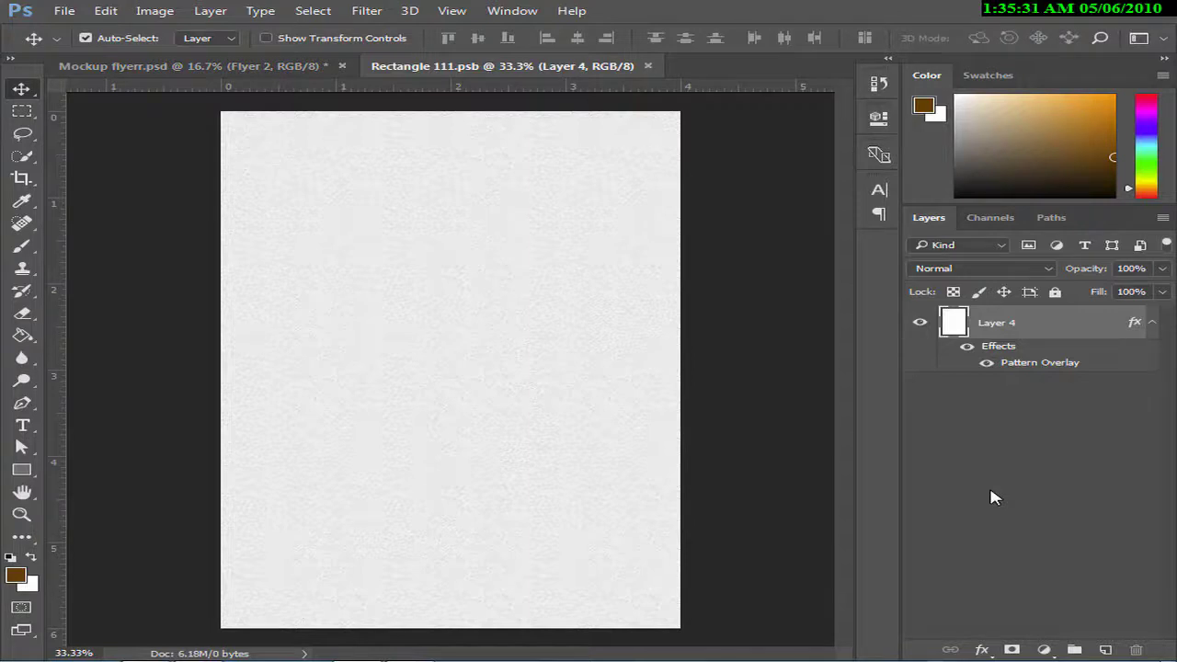
Place the poster ART image from the Desktop into Rectangle 111.psb as an embedded layer.
click(477, 306)
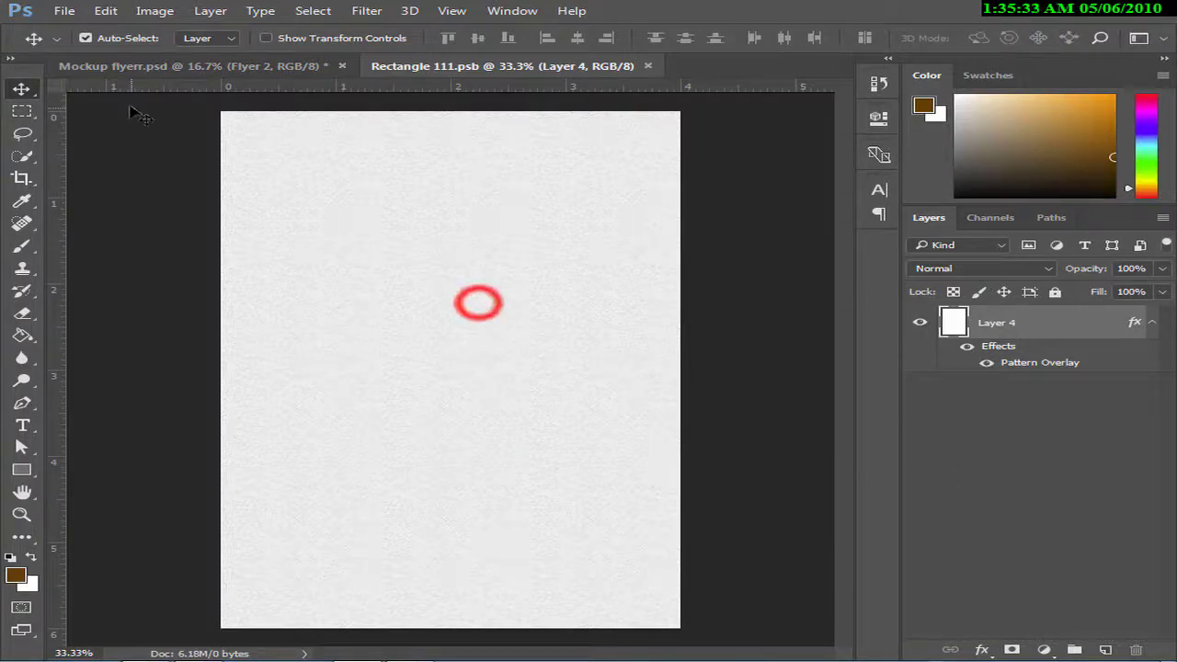
click(64, 11)
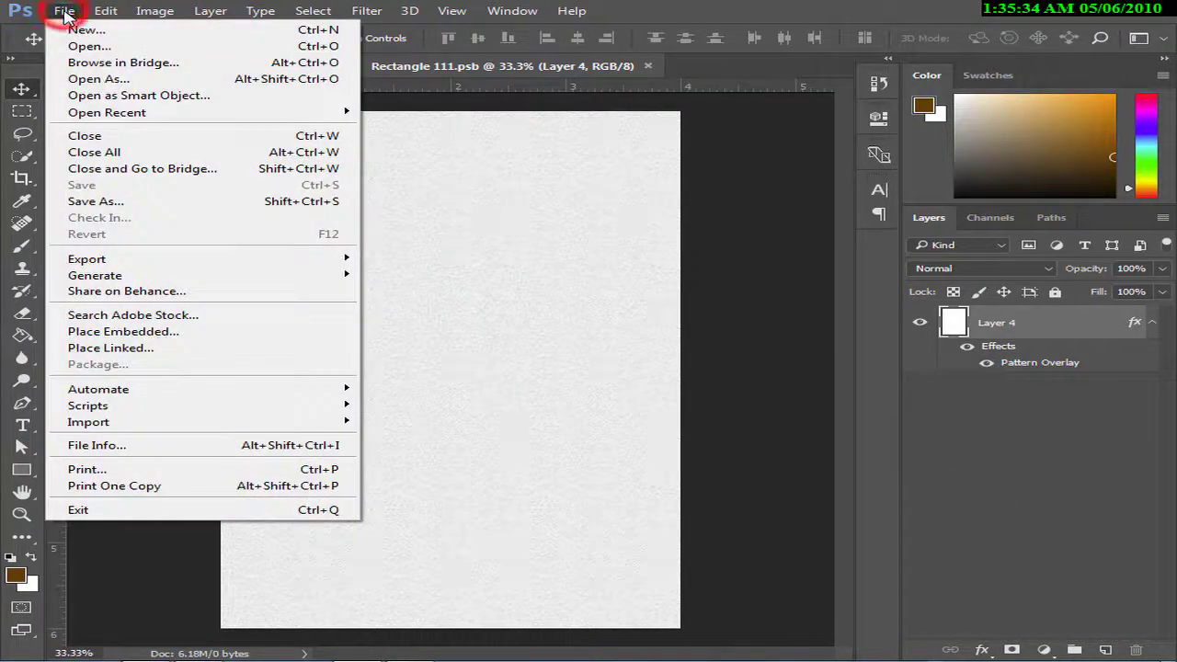
click(191, 331)
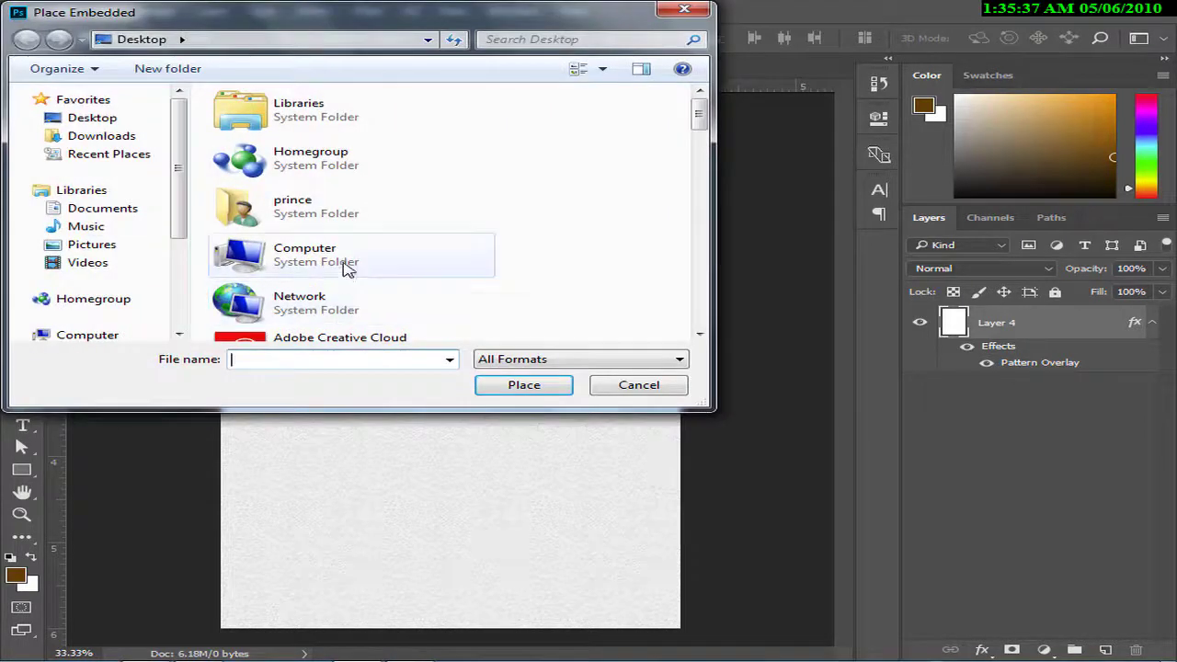
scroll(341, 267, down, 5)
click(345, 276)
scroll(344, 276, down, 5)
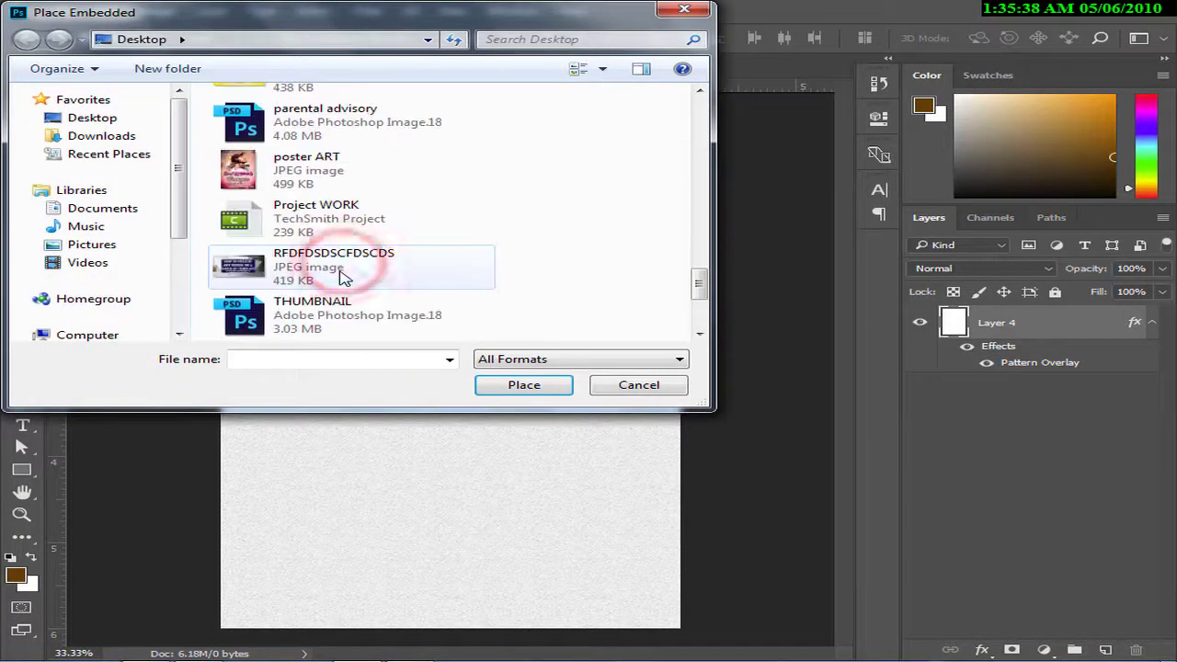
click(352, 184)
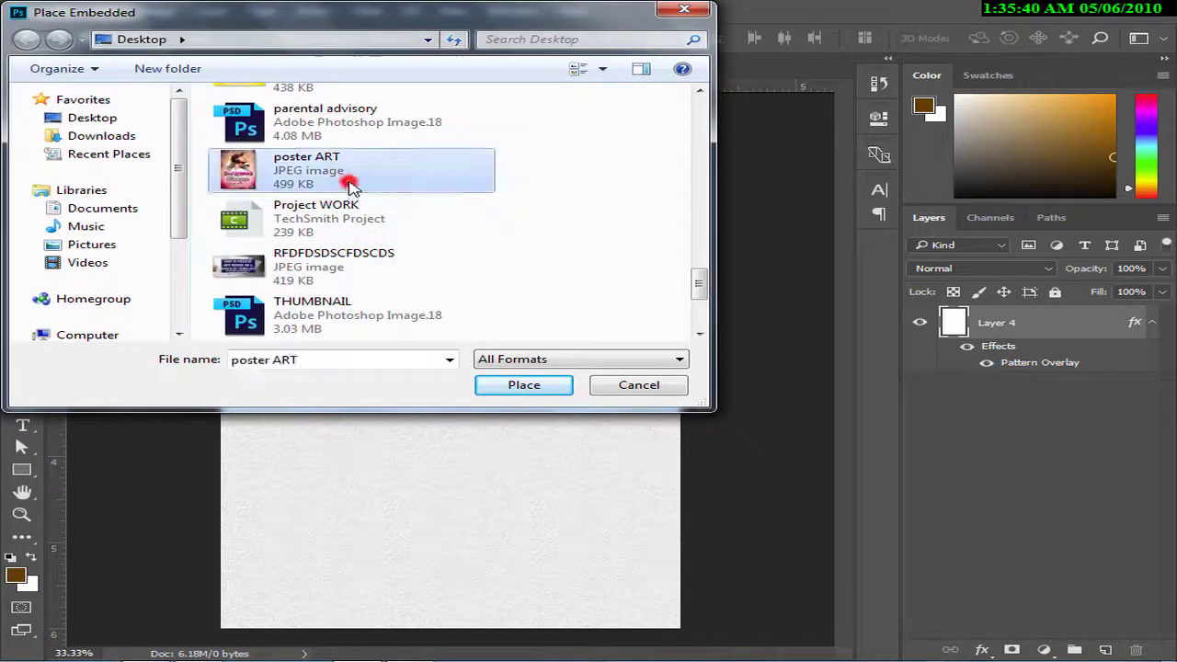
click(522, 386)
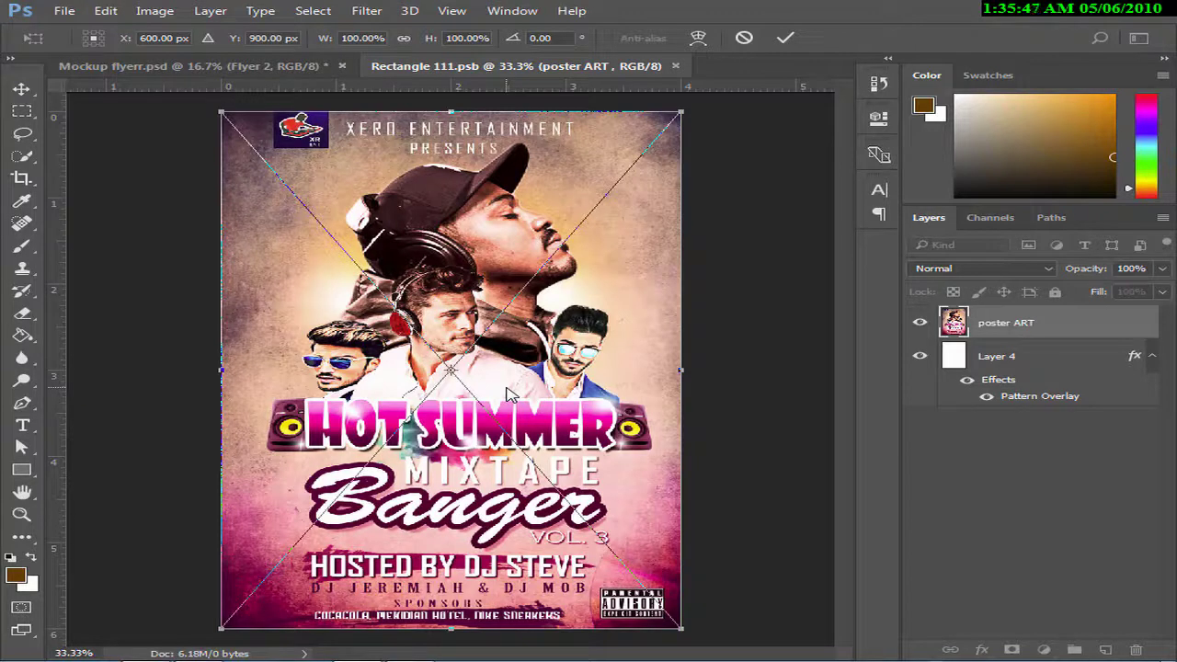
Commit and save the poster in Rectangle 111.psb, then check it on the mockup.
key(Return)
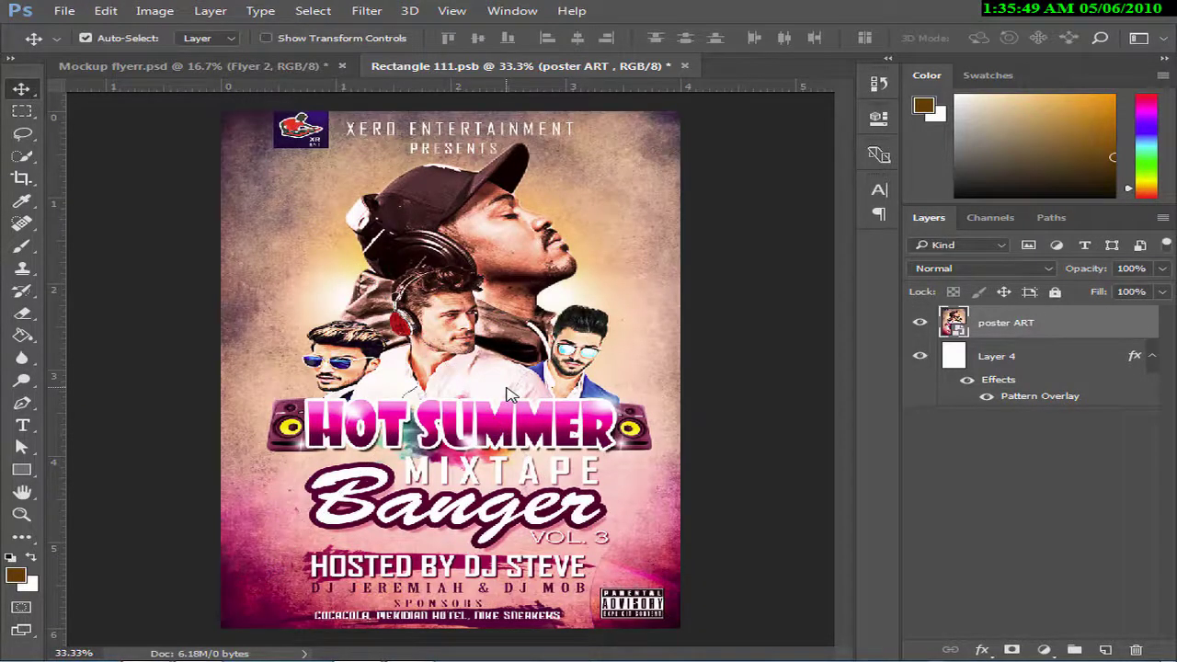
key(ctrl+s)
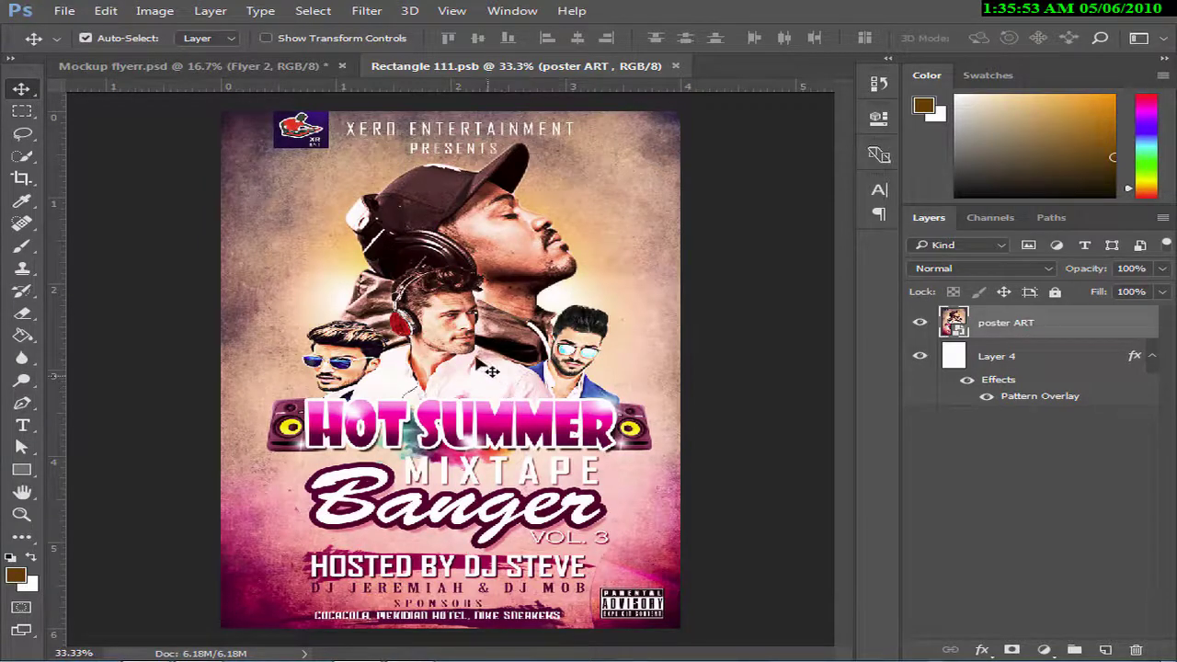
click(296, 72)
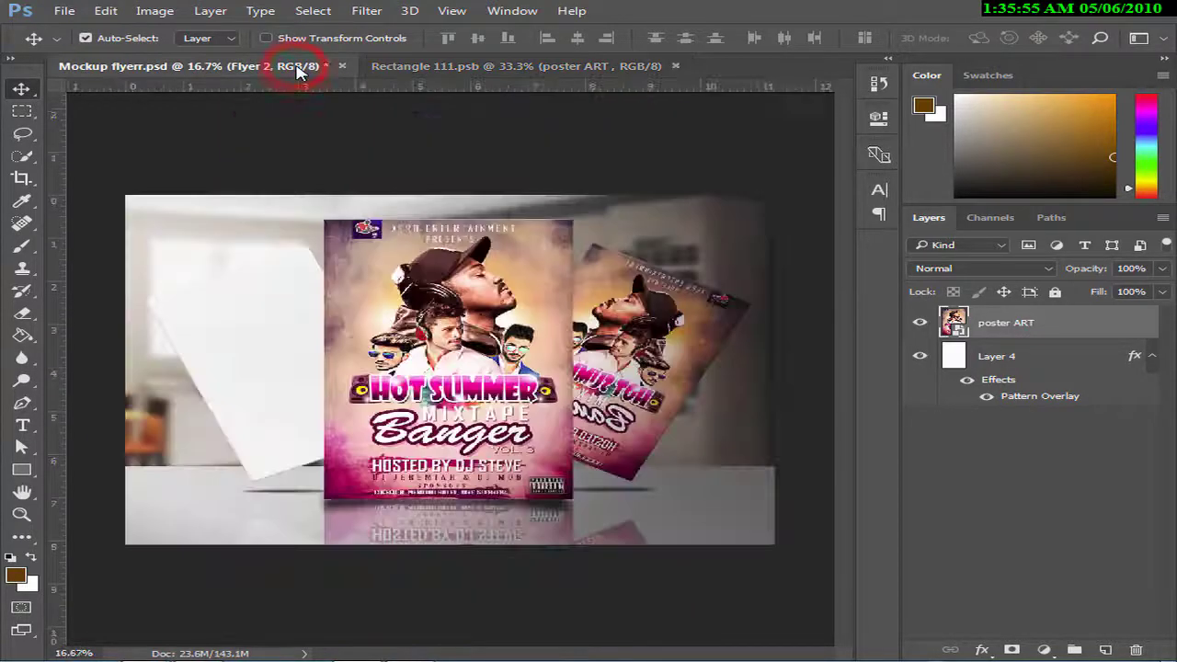
click(419, 68)
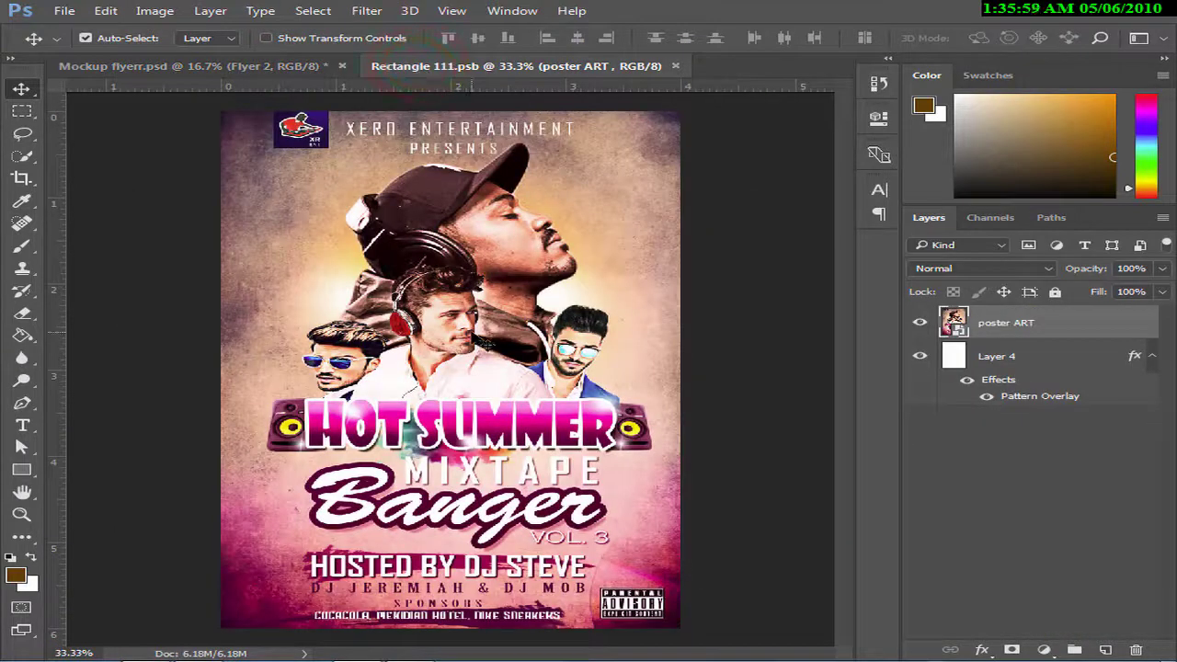
Flip the poster horizontally so it reads correctly, save, and close Rectangle 111.psb.
key(ctrl+t)
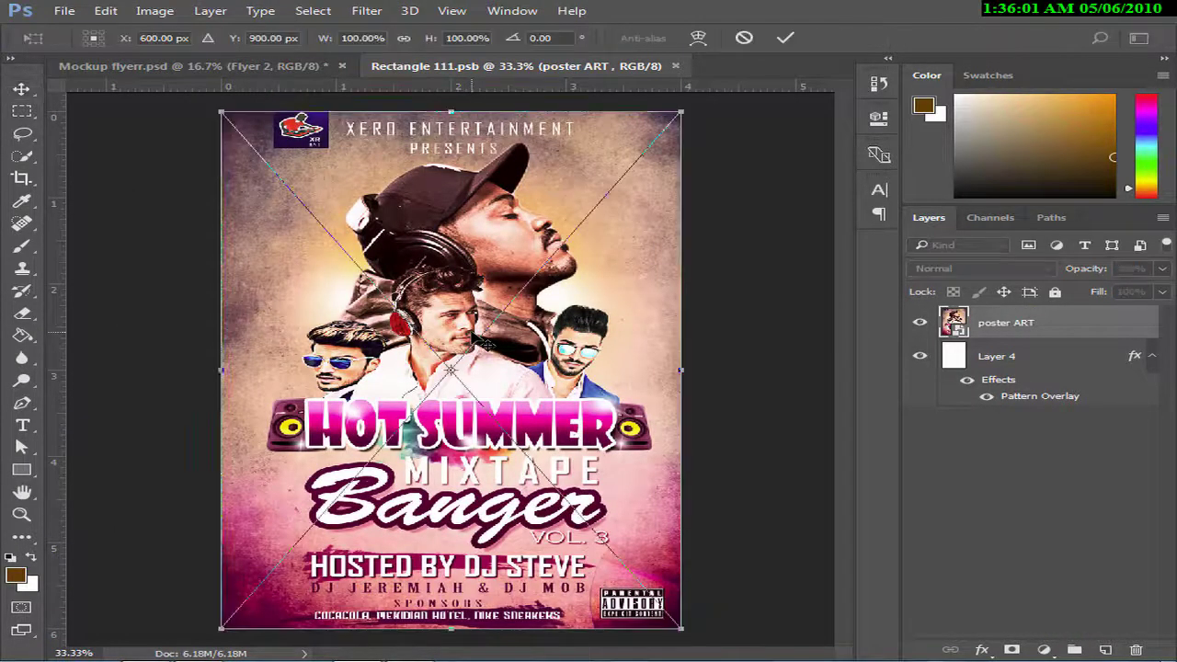
right_click(445, 317)
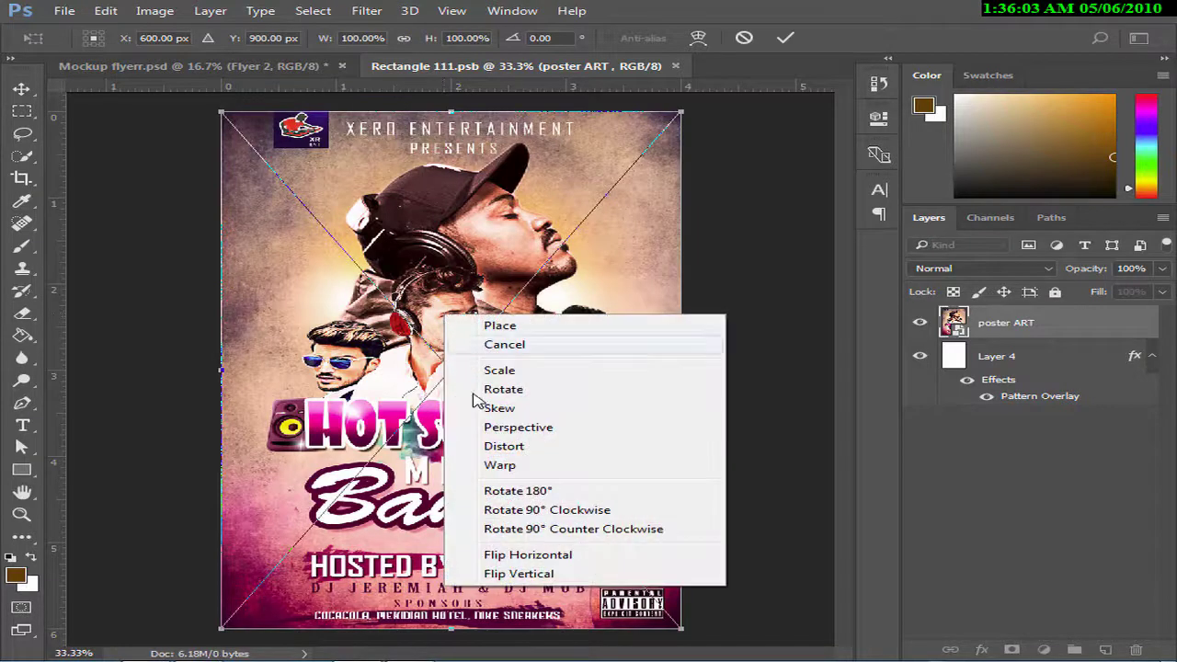
click(496, 557)
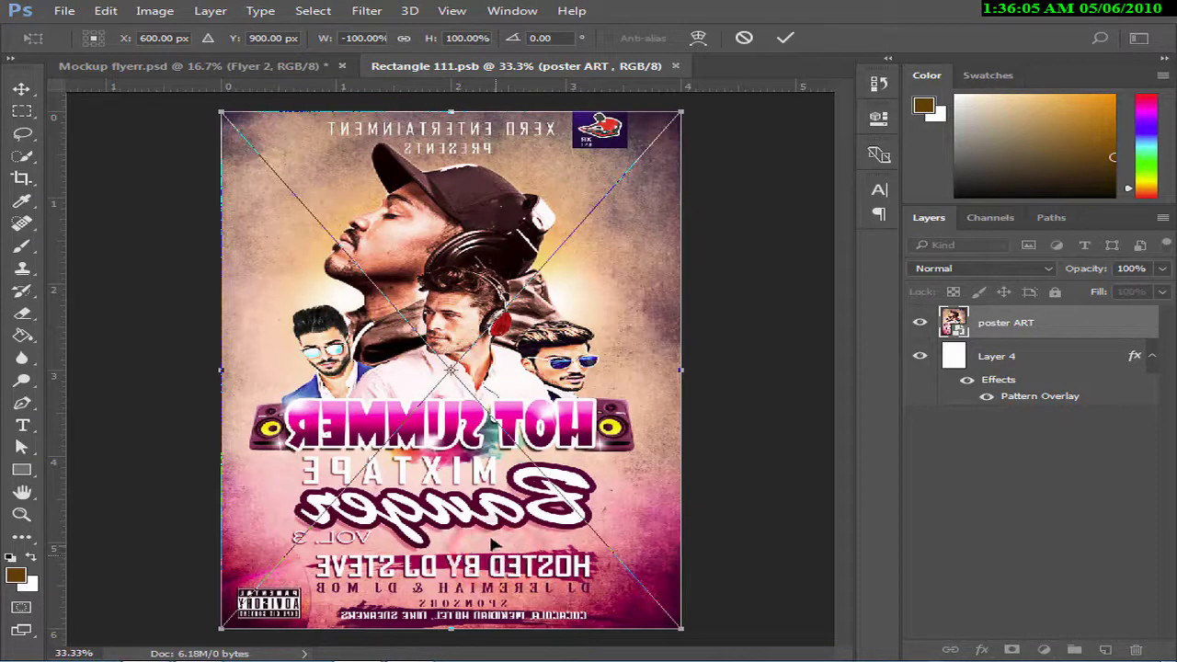
key(Return)
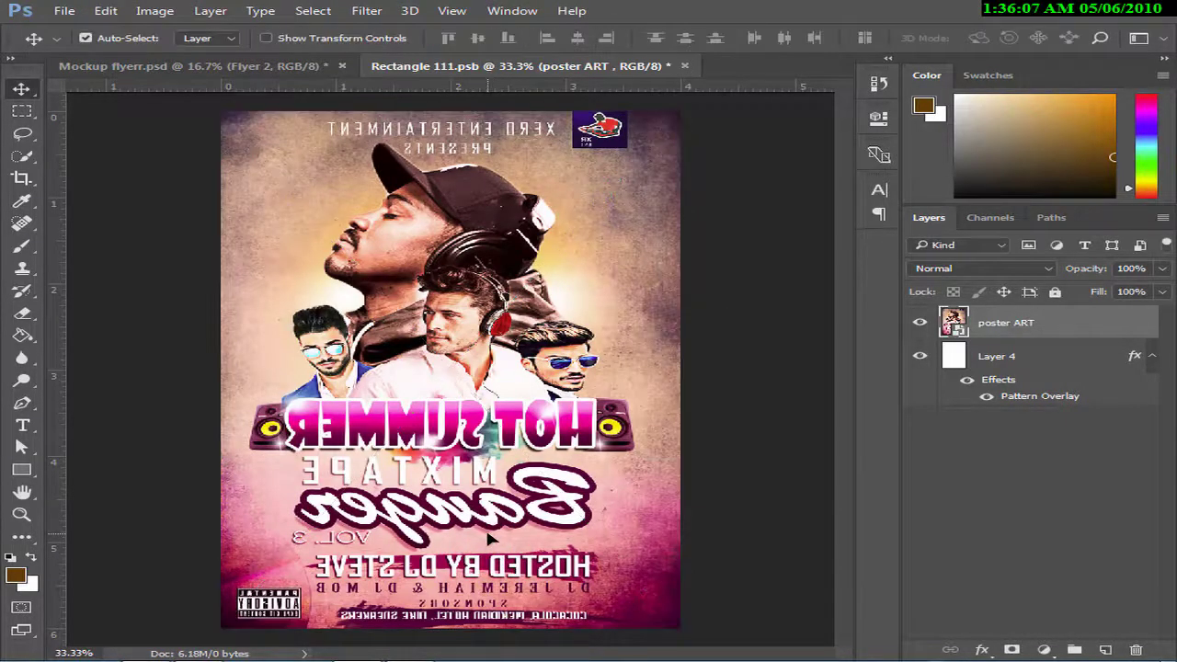
key(ctrl+s)
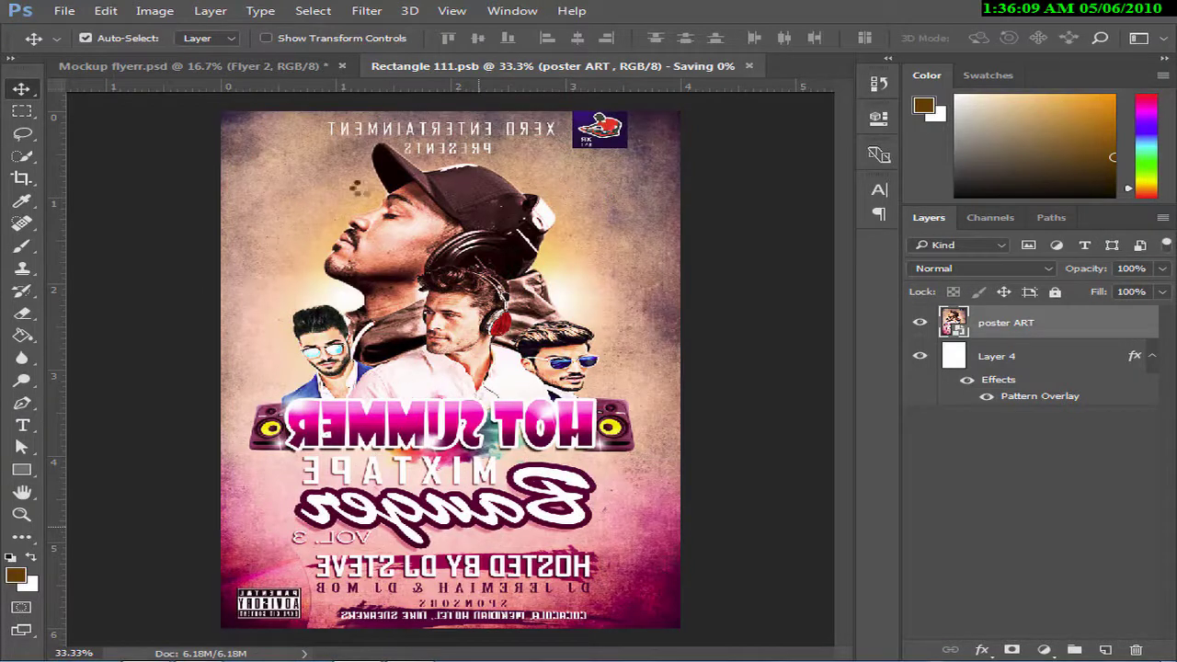
click(297, 70)
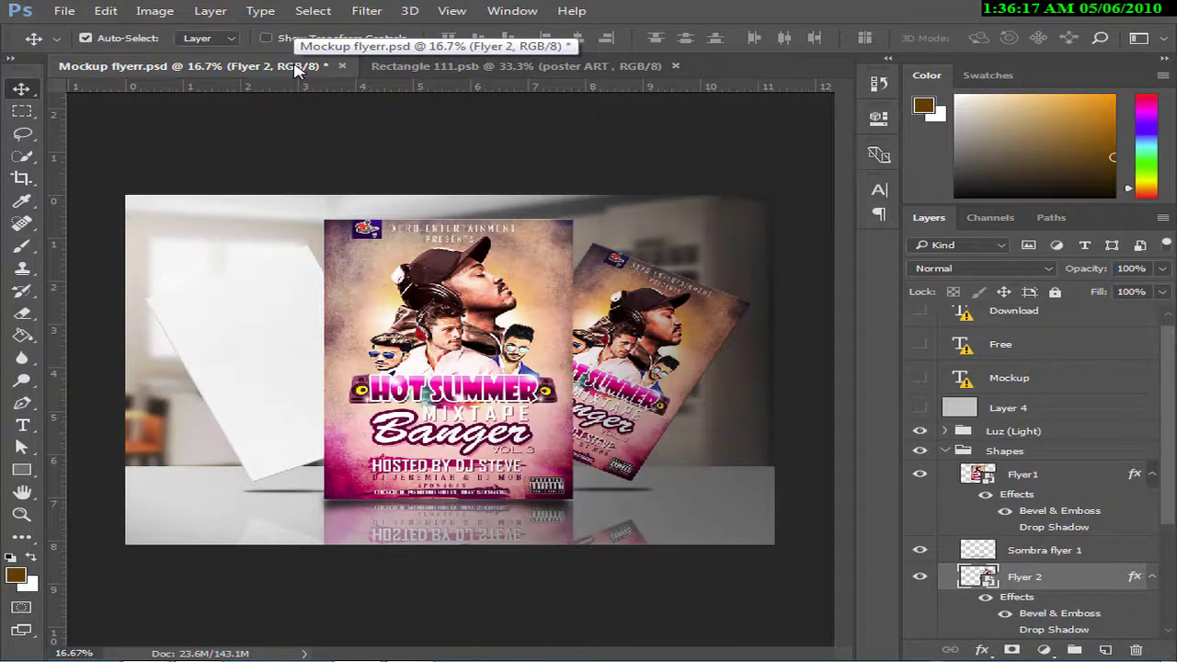
click(430, 69)
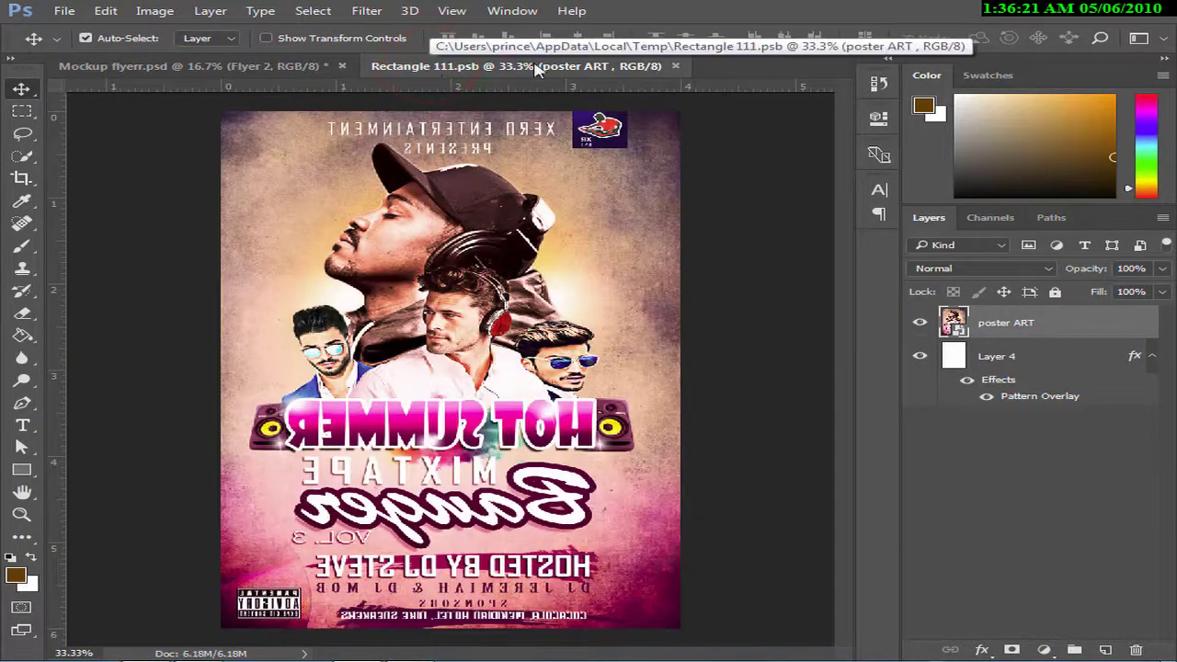
click(674, 68)
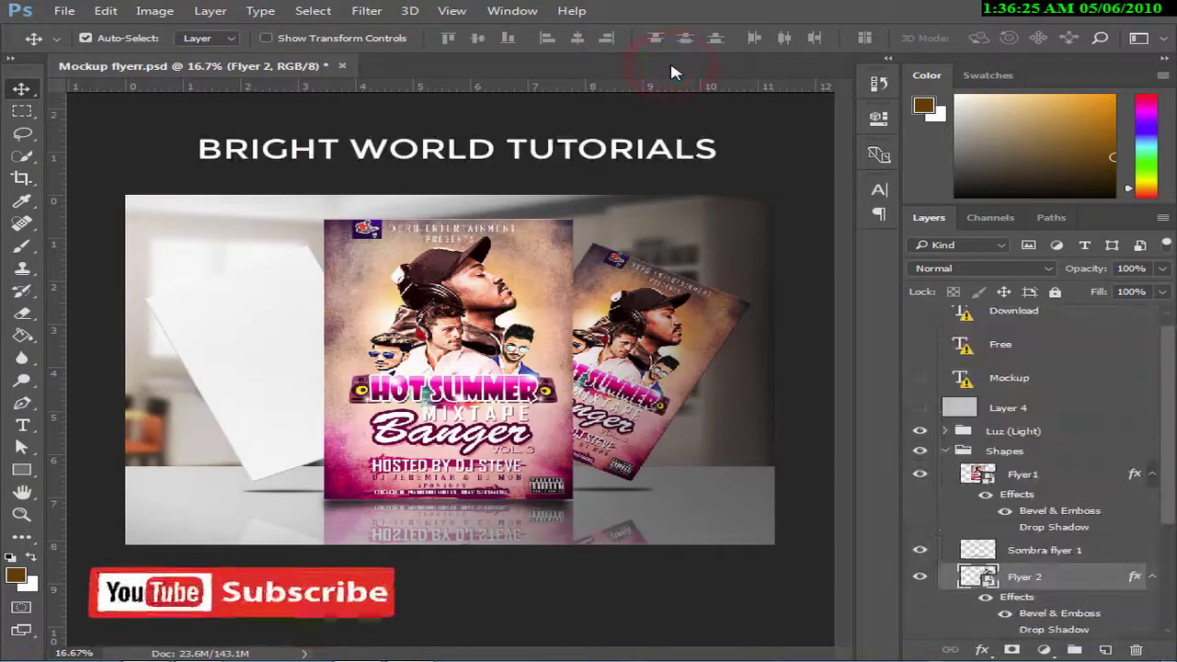
Select the Flyer 3 layer in the Layers panel.
scroll(1046, 573, down, 1)
scroll(1045, 574, down, 1)
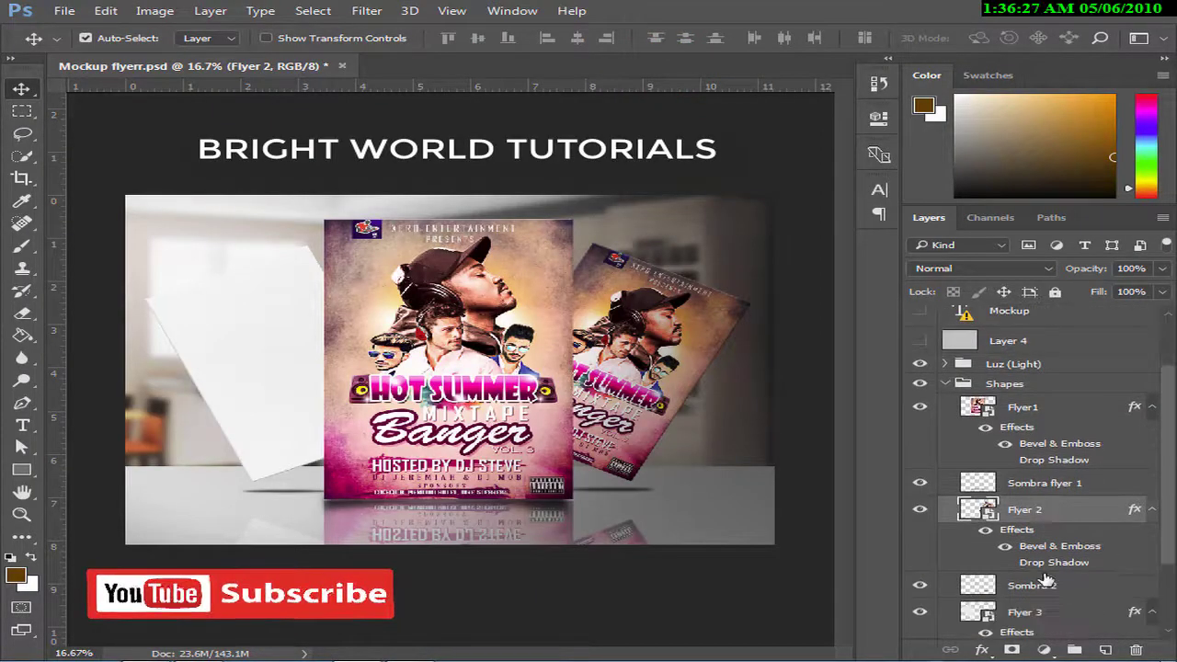
scroll(1046, 574, down, 2)
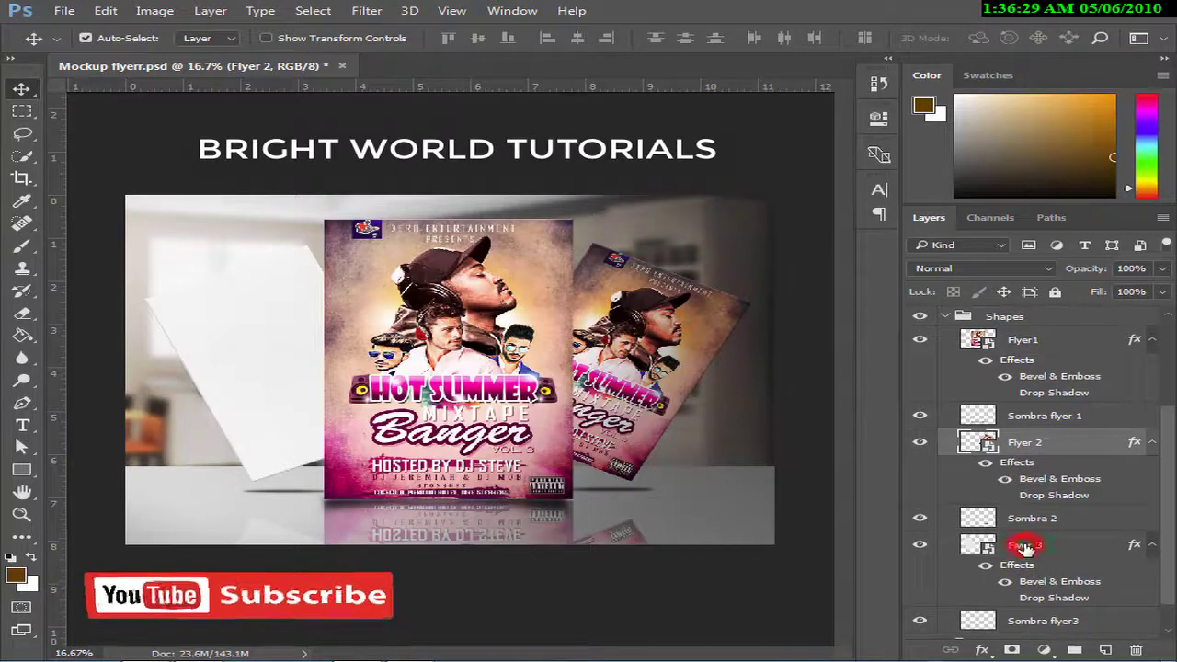
click(1019, 545)
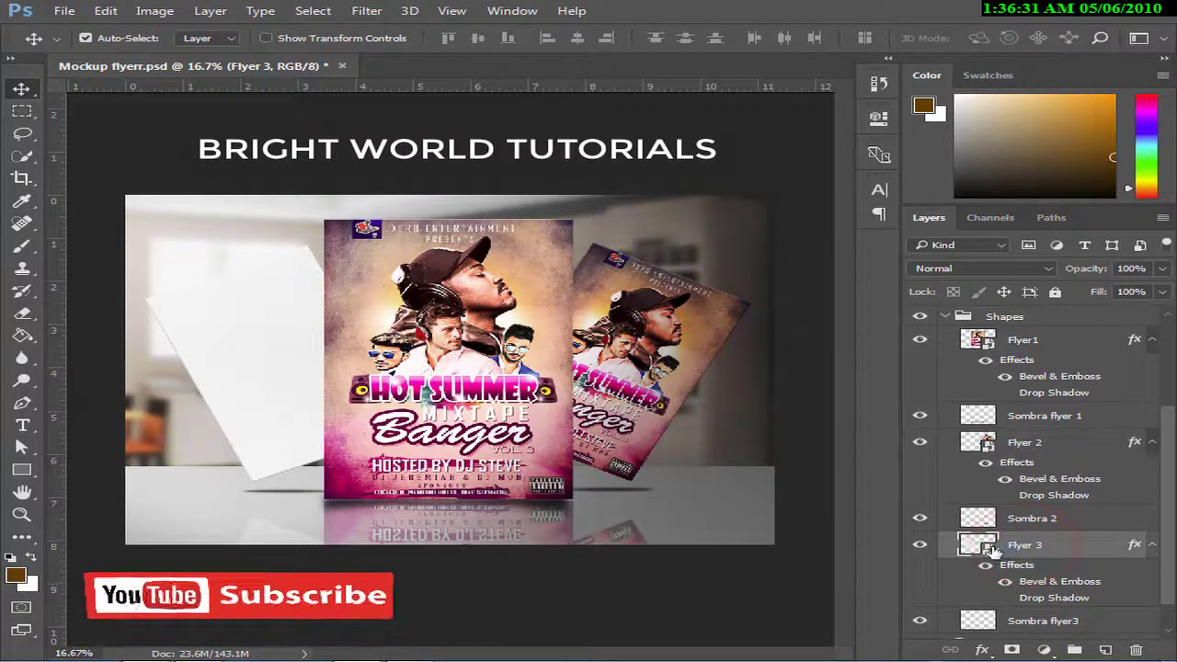
Open the Flyer 3 smart object and place the poster ART image on its page.
double_click(991, 550)
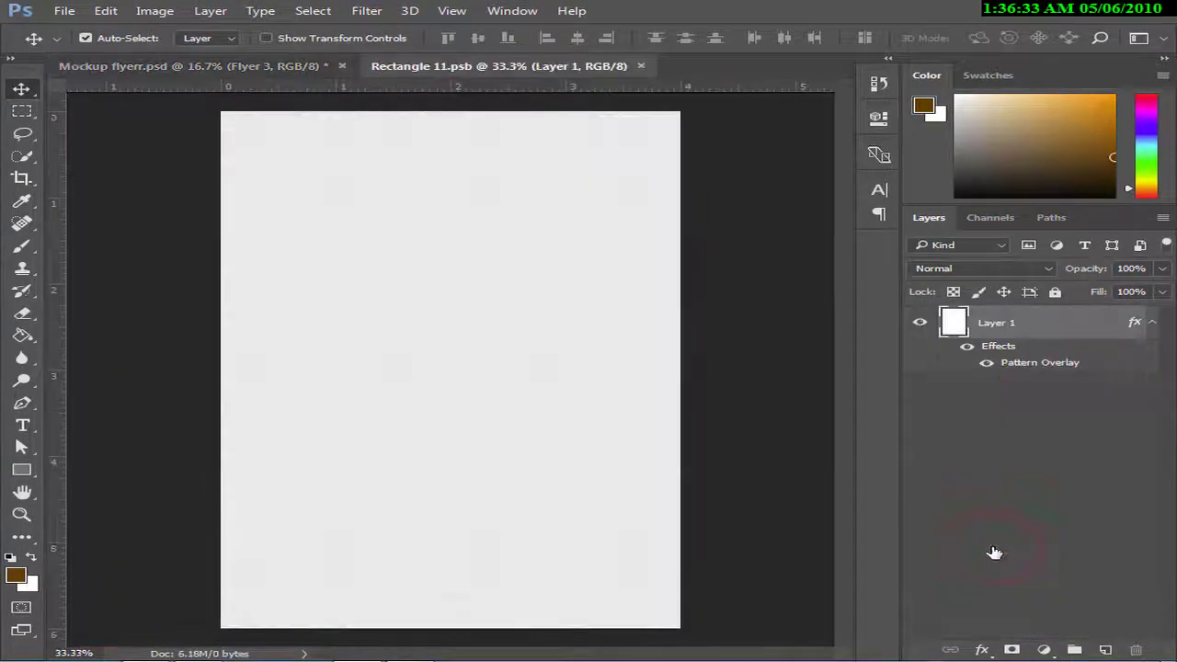
click(62, 11)
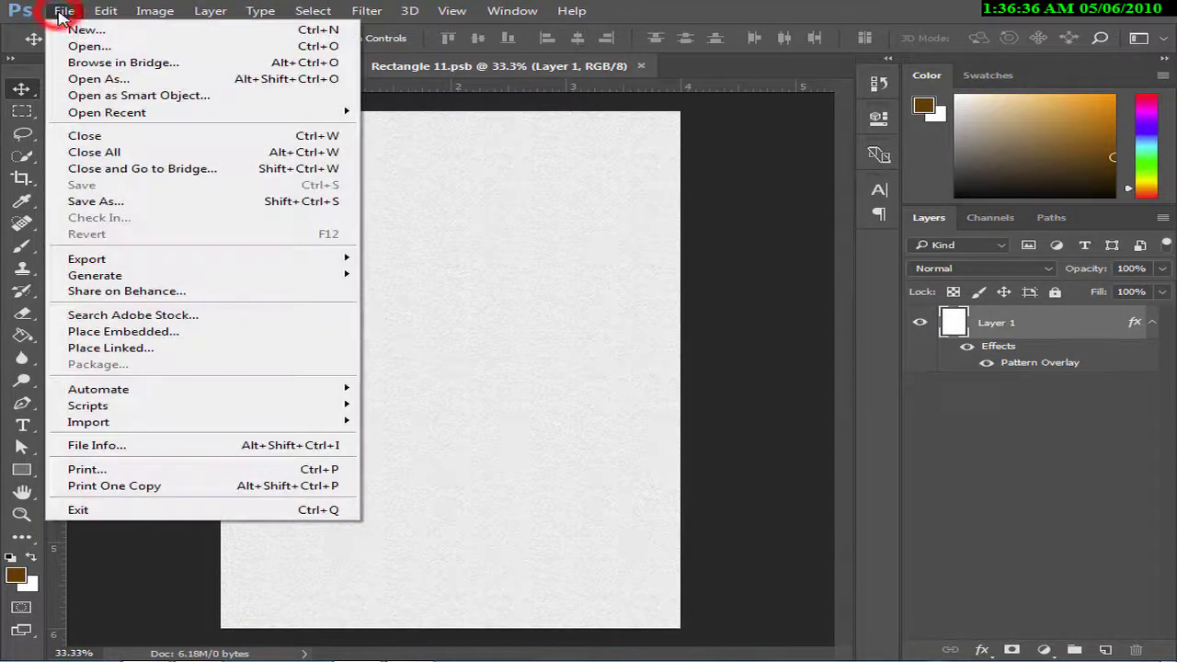
click(177, 333)
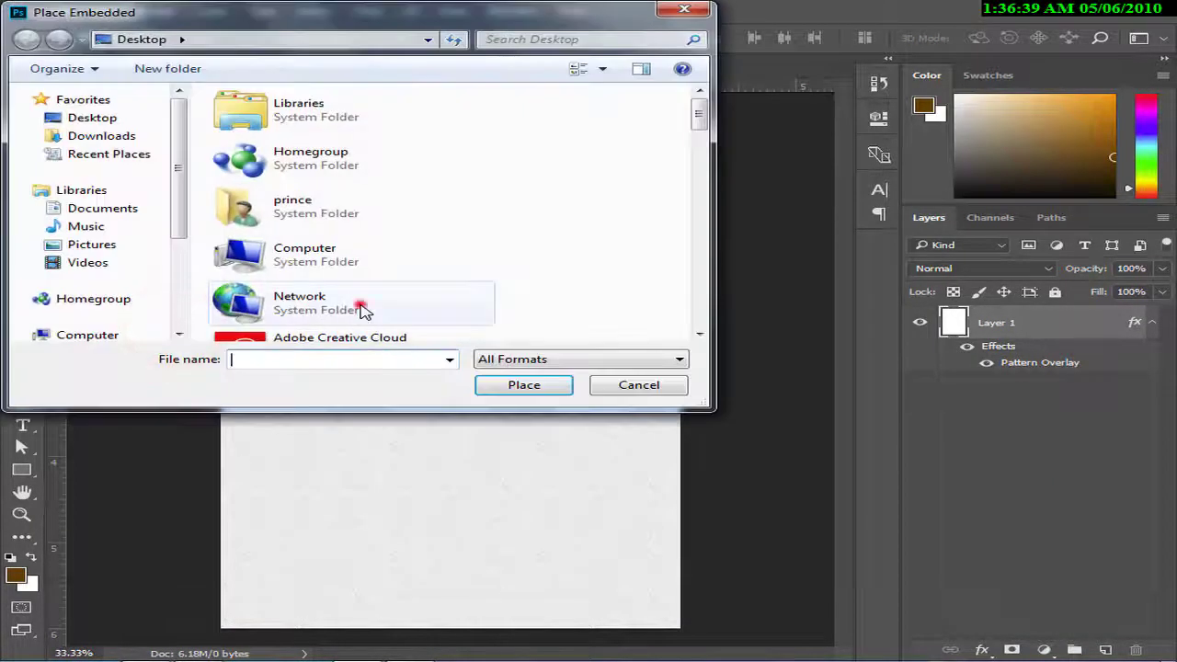
scroll(363, 309, down, 5)
scroll(363, 309, down, 5)
scroll(363, 311, down, 2)
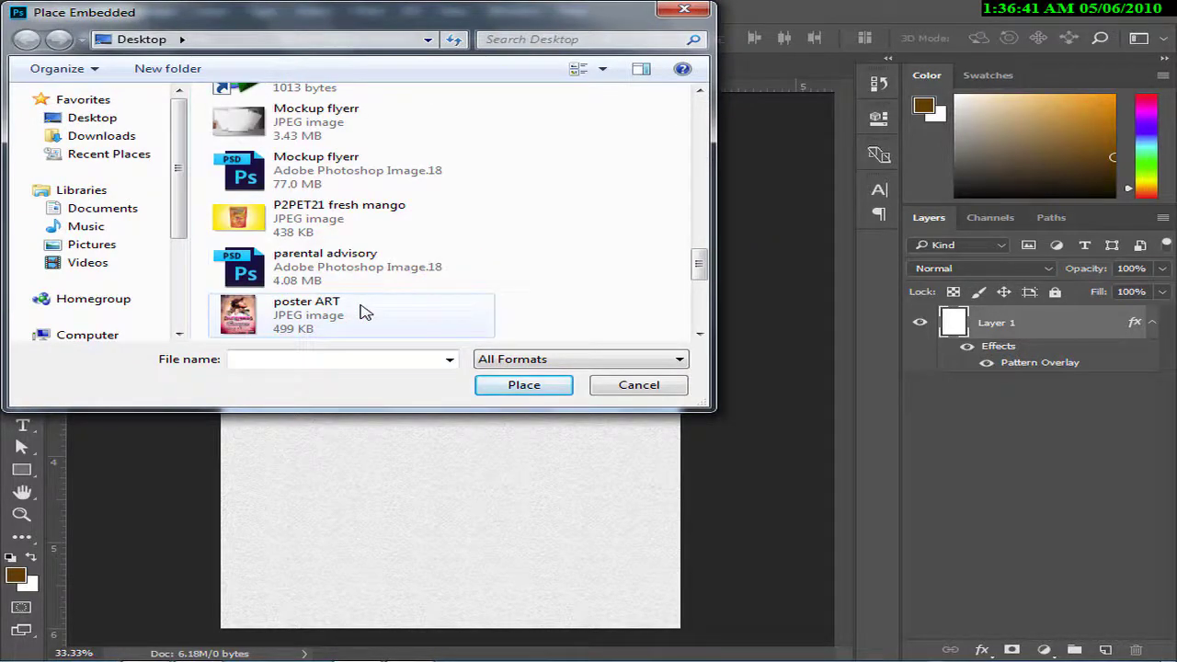
click(362, 311)
click(523, 385)
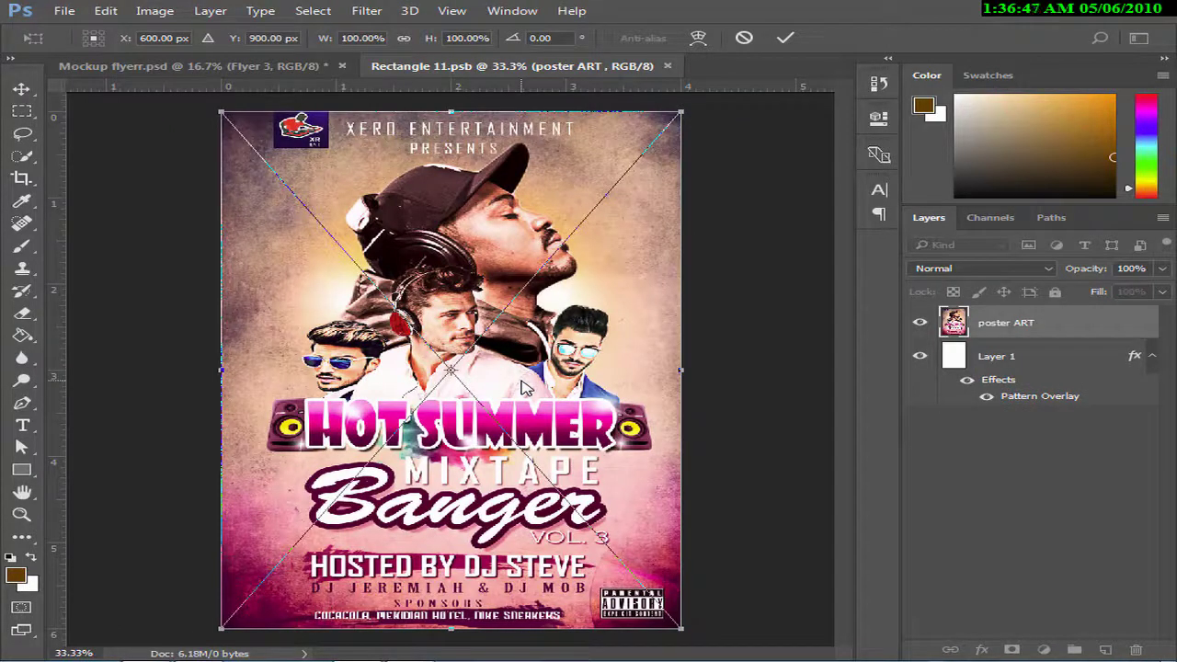
Commit and save the Flyer 3 poster, check the mockup, then close Rectangle 11.psb.
key(Return)
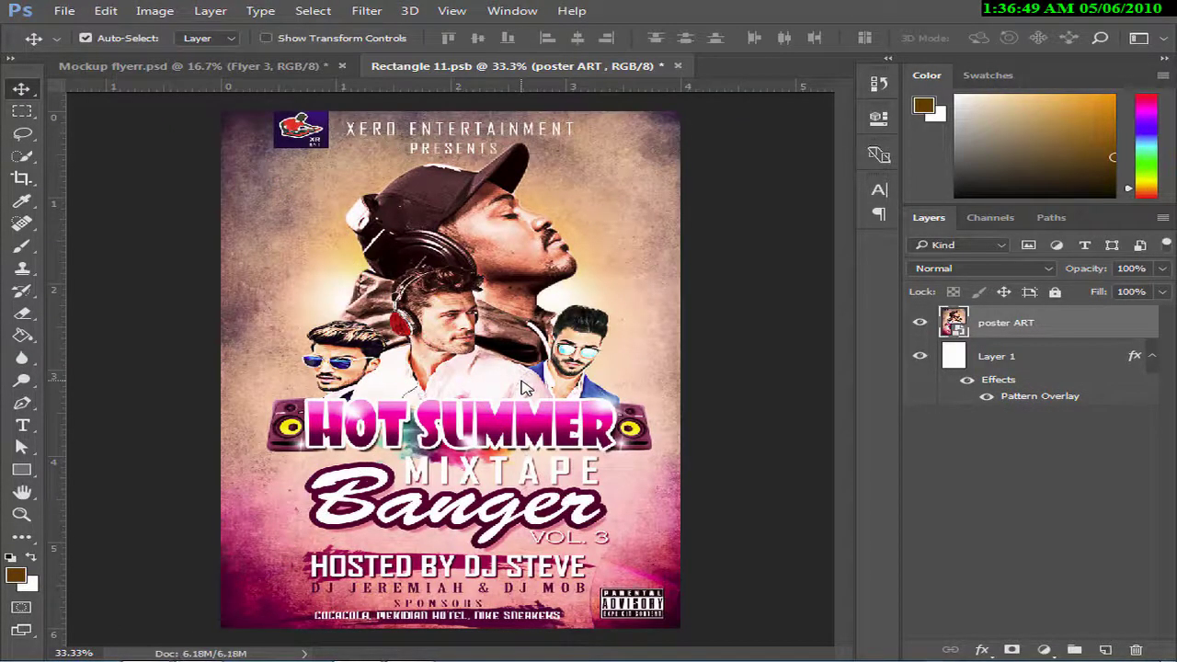
key(ctrl)
key(ctrl+s)
click(317, 66)
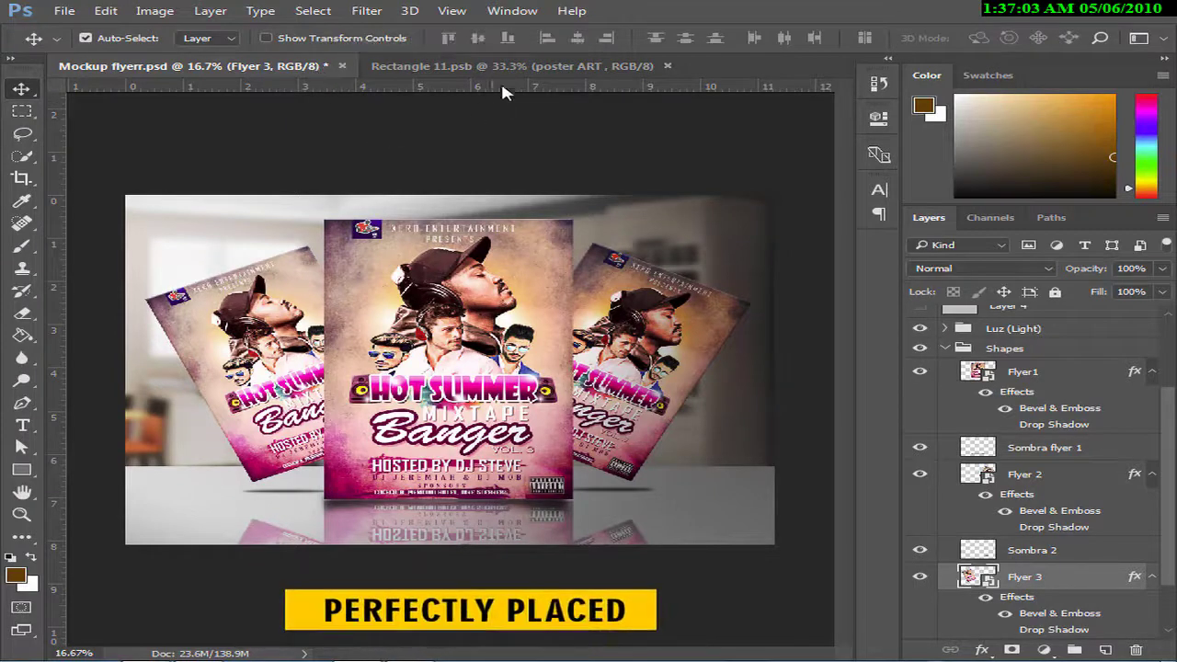
click(526, 72)
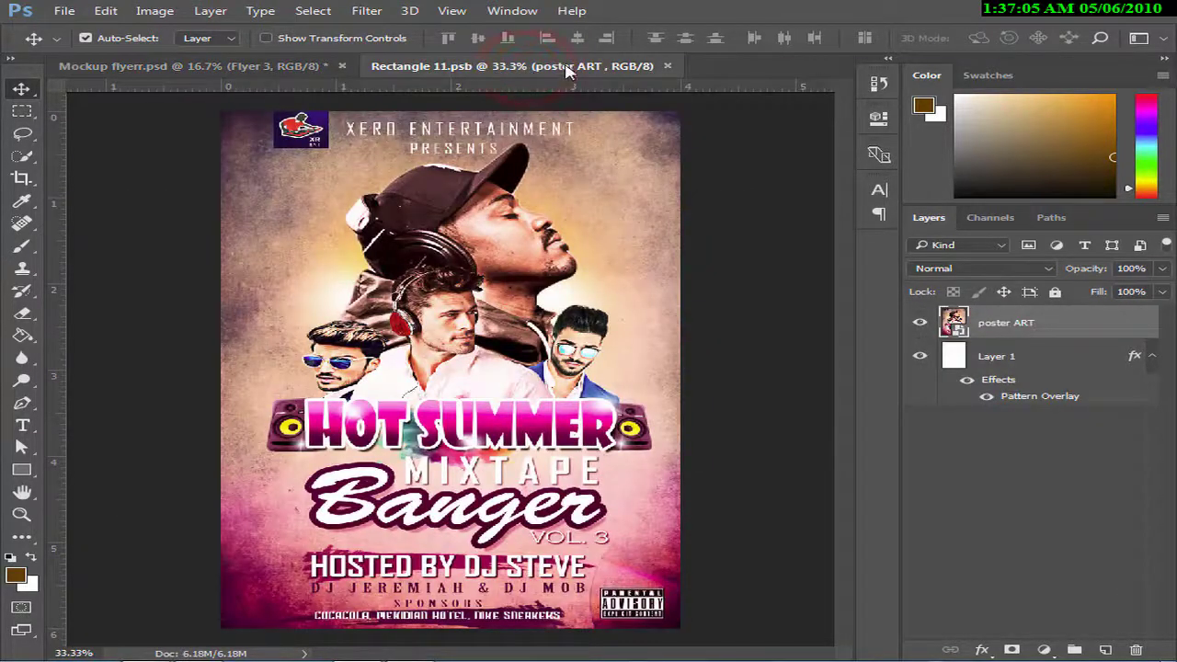
click(668, 67)
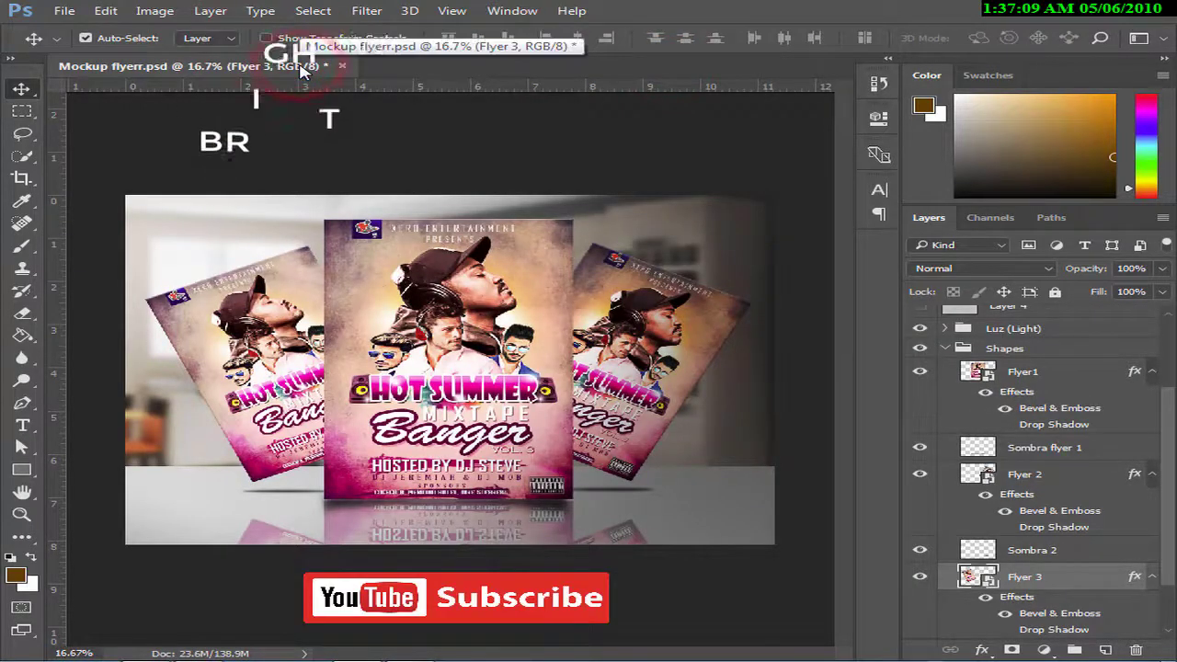
click(405, 278)
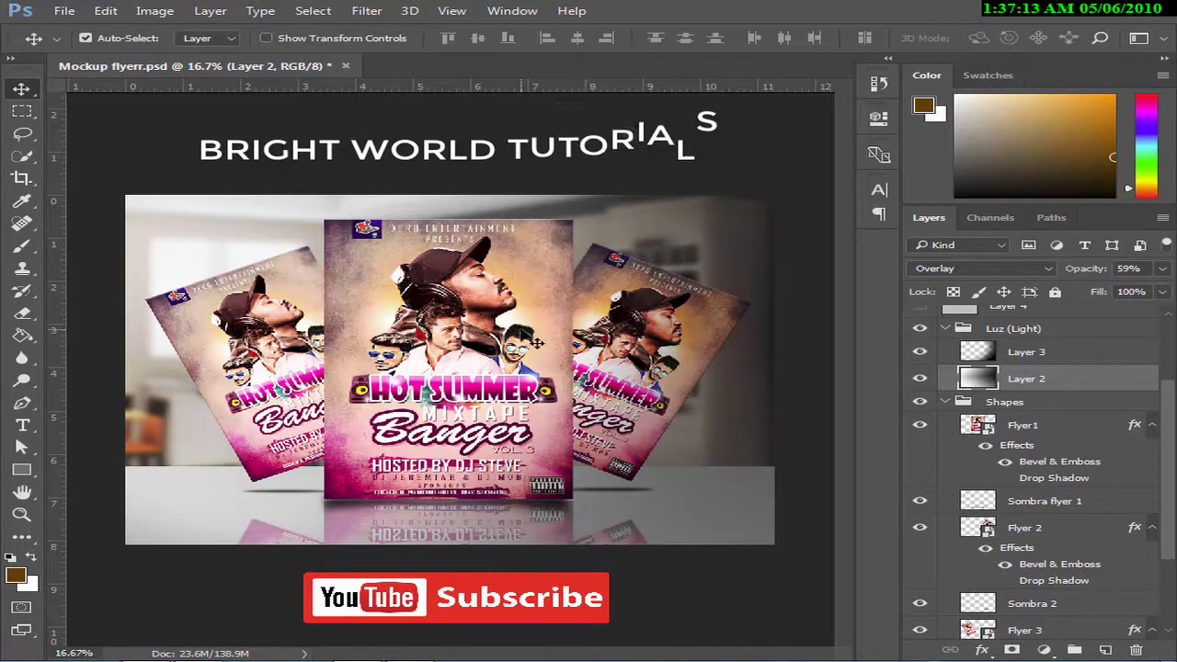
scroll(956, 428, up, 2)
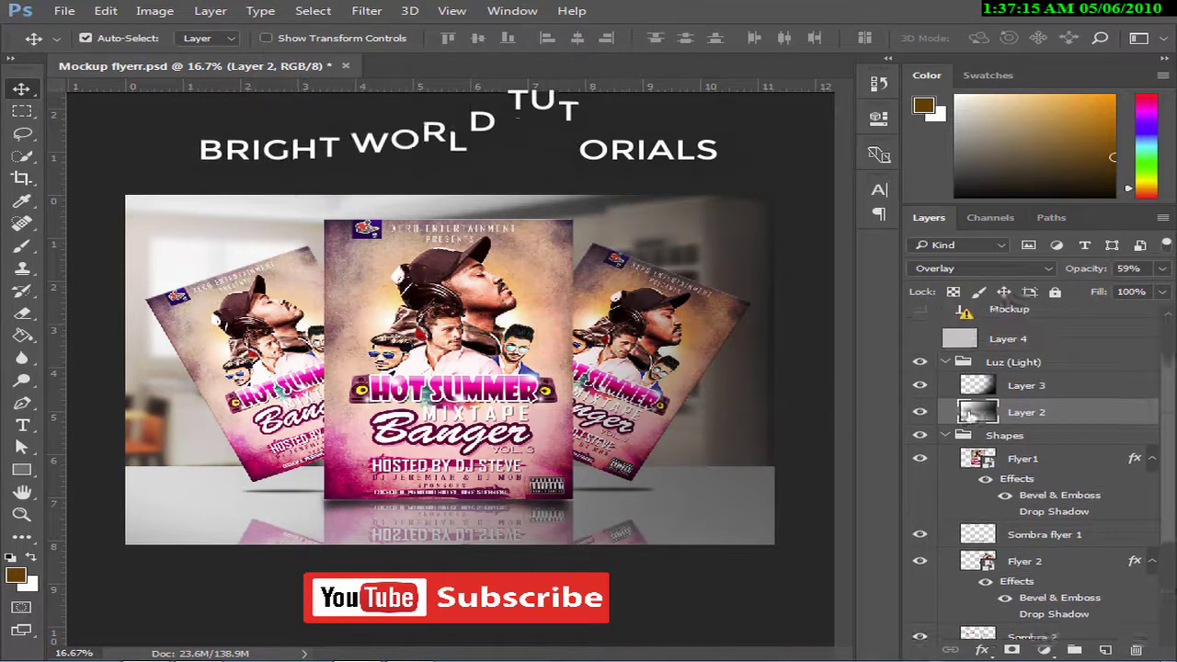
scroll(956, 429, up, 2)
click(955, 429)
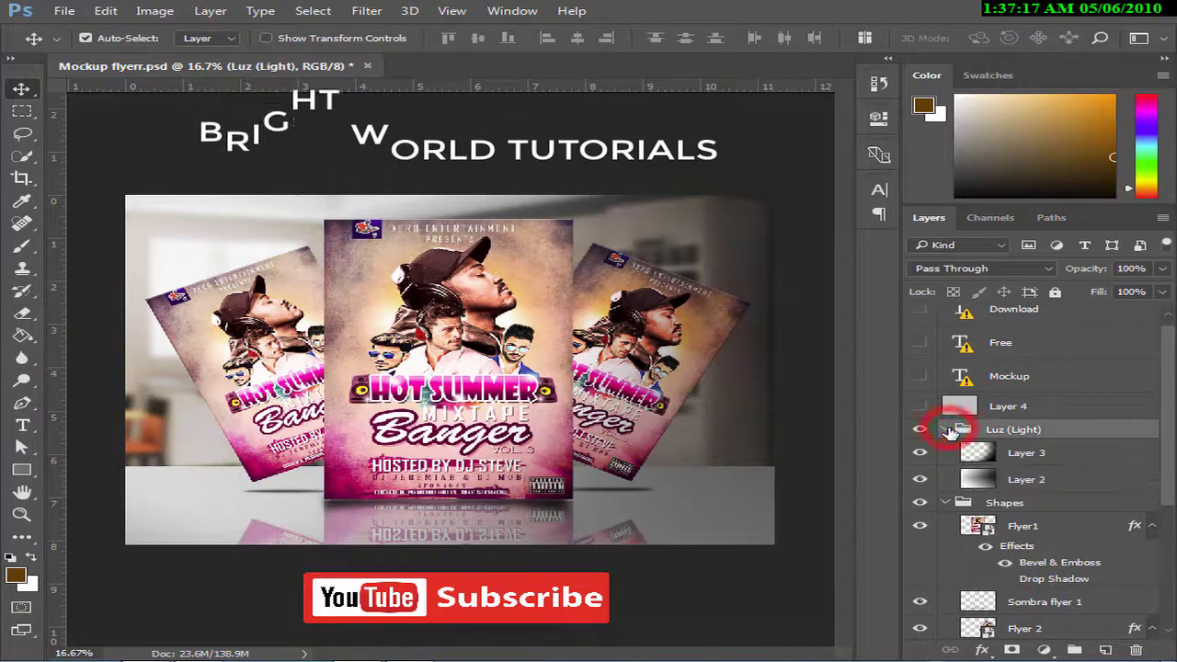
click(946, 503)
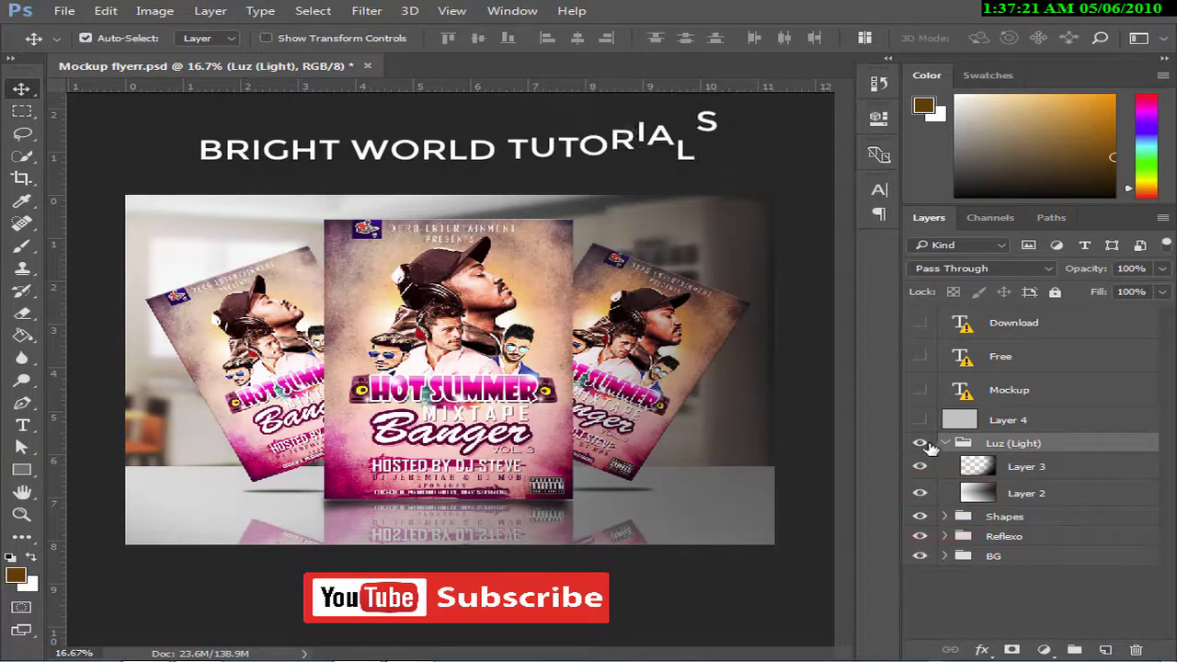
click(921, 445)
click(921, 445)
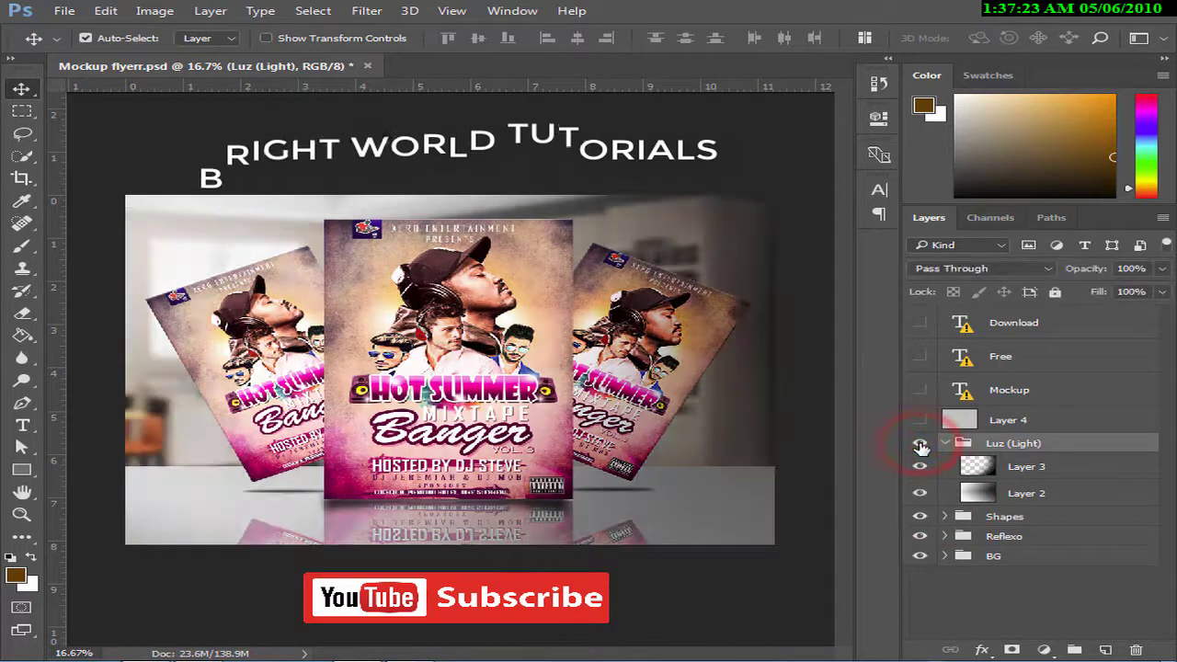
click(921, 445)
click(921, 445)
click(921, 445)
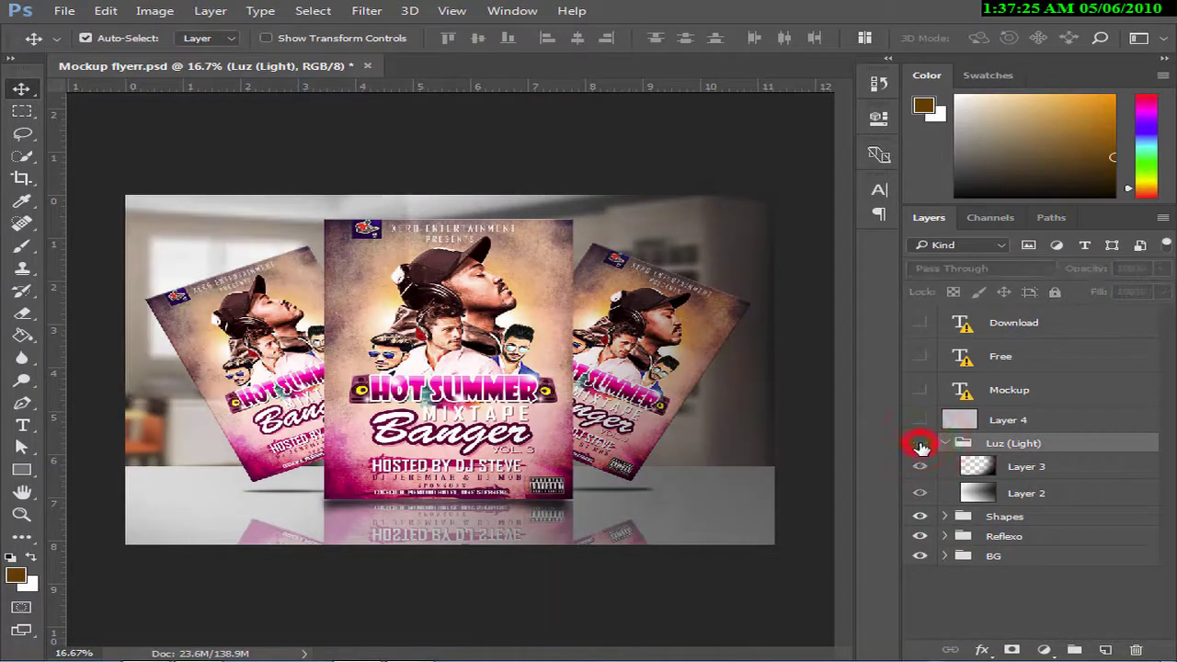
click(921, 446)
click(921, 445)
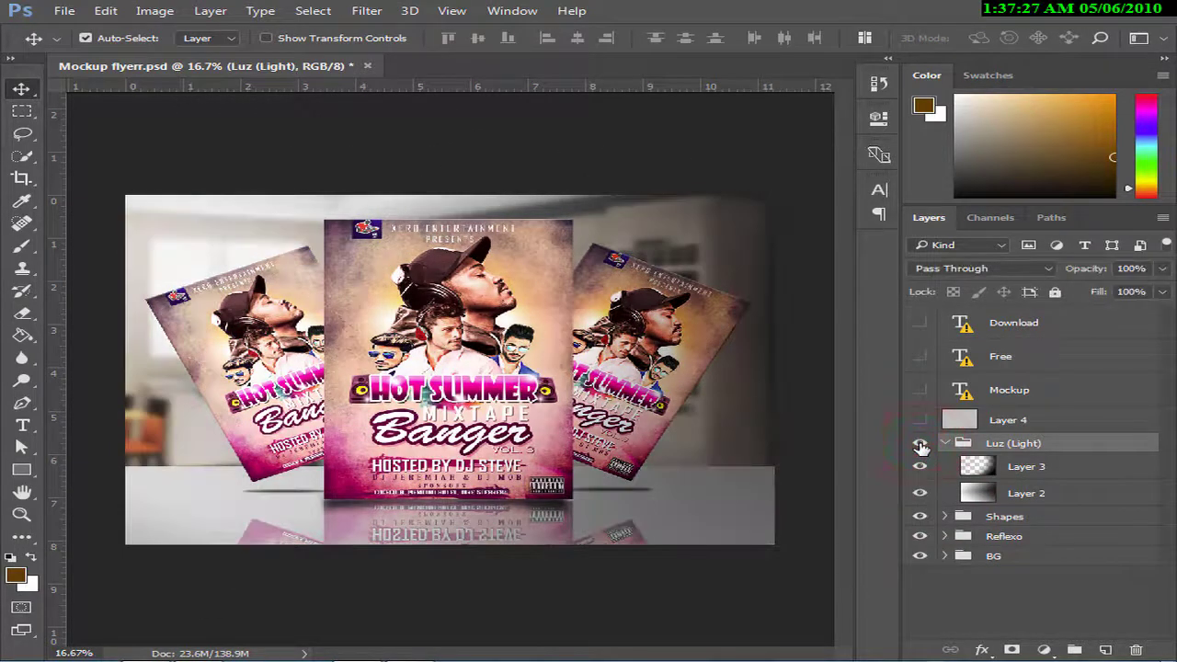
click(920, 445)
click(921, 446)
click(921, 445)
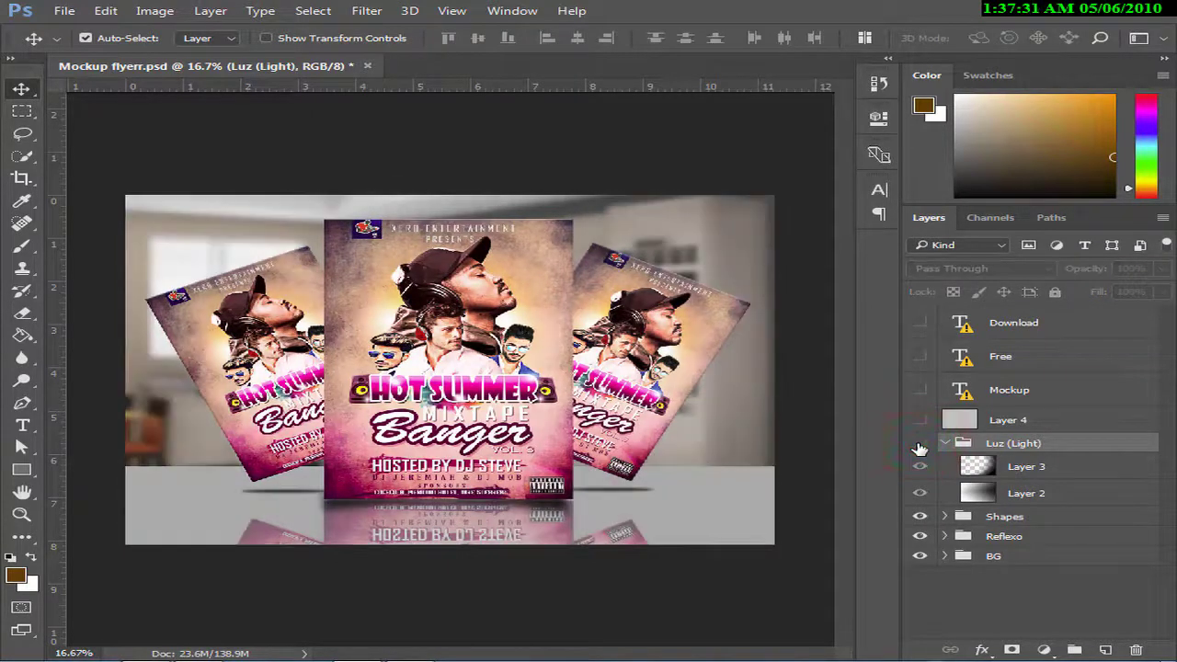
click(921, 445)
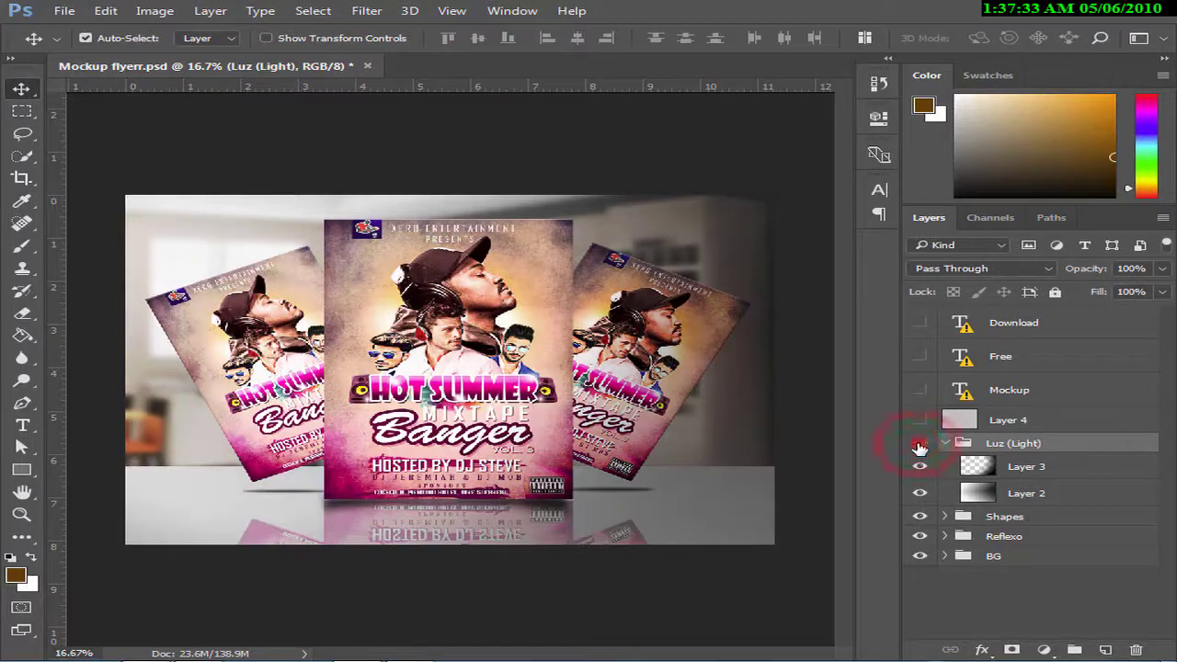
click(921, 445)
click(921, 445)
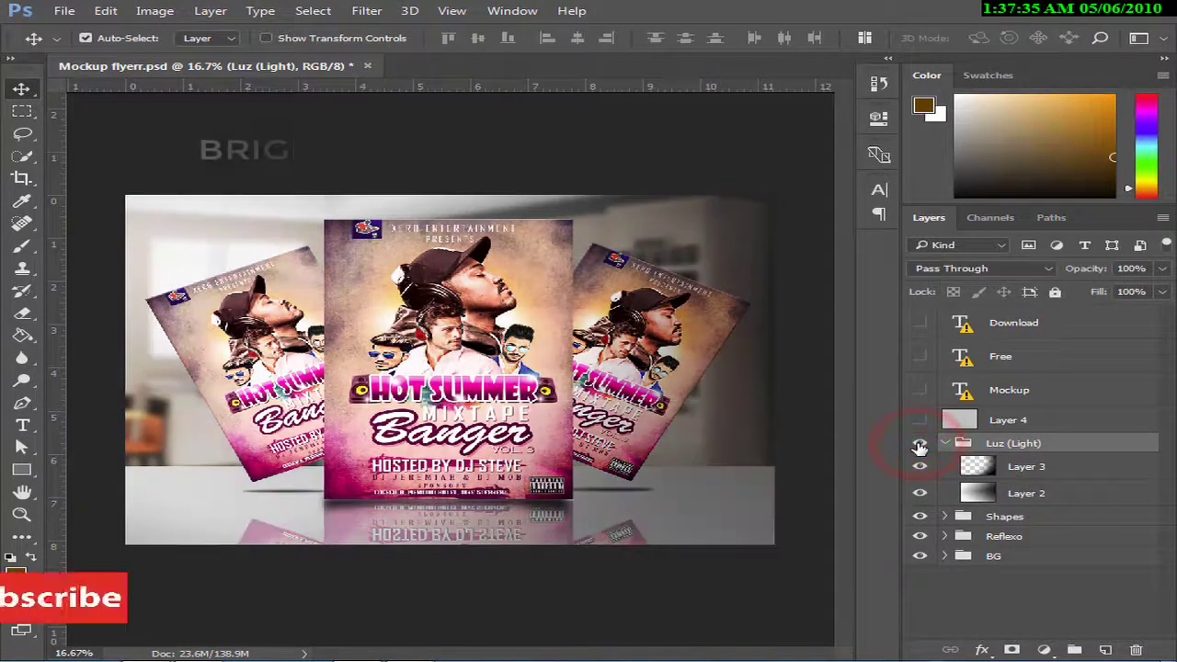
click(918, 469)
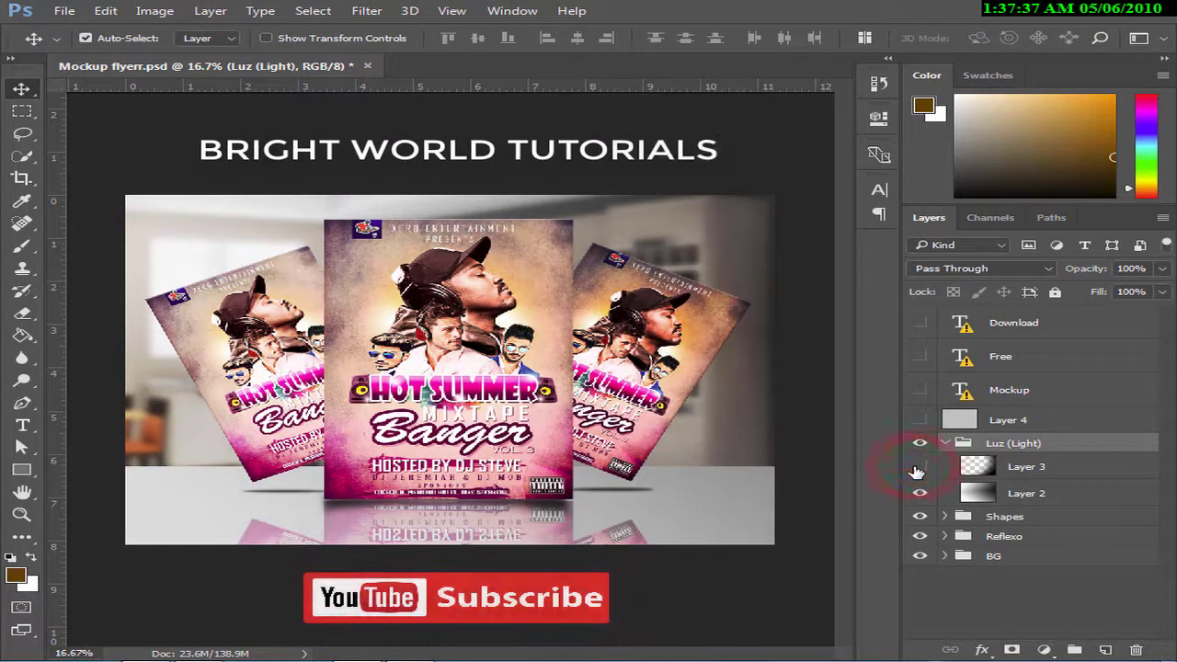
click(918, 469)
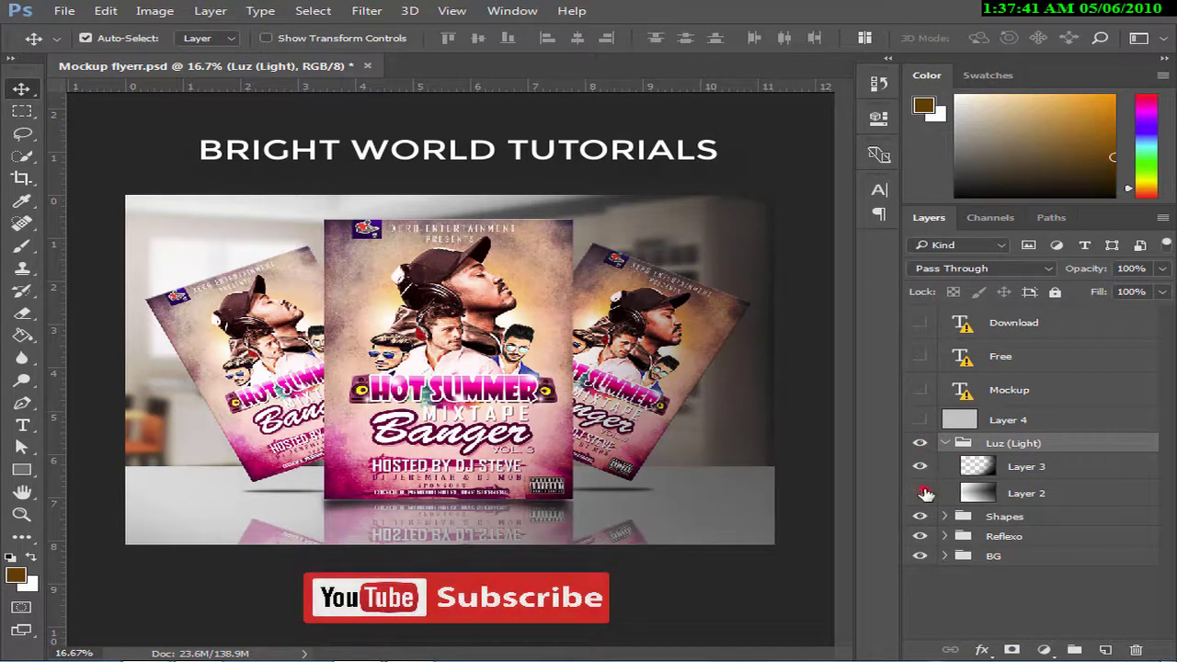
click(920, 493)
click(921, 493)
click(921, 467)
click(921, 467)
click(920, 439)
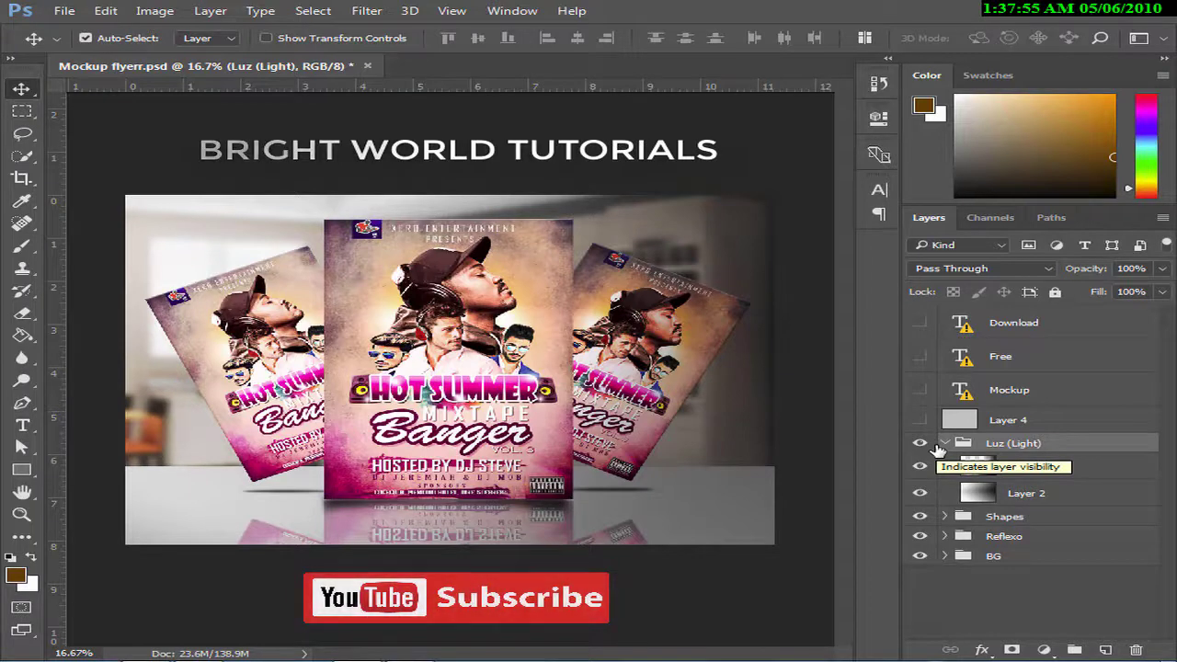
Save the mockup to the Desktop as JPEG 'Mockup flyerr 1' at quality 8 (High).
click(63, 11)
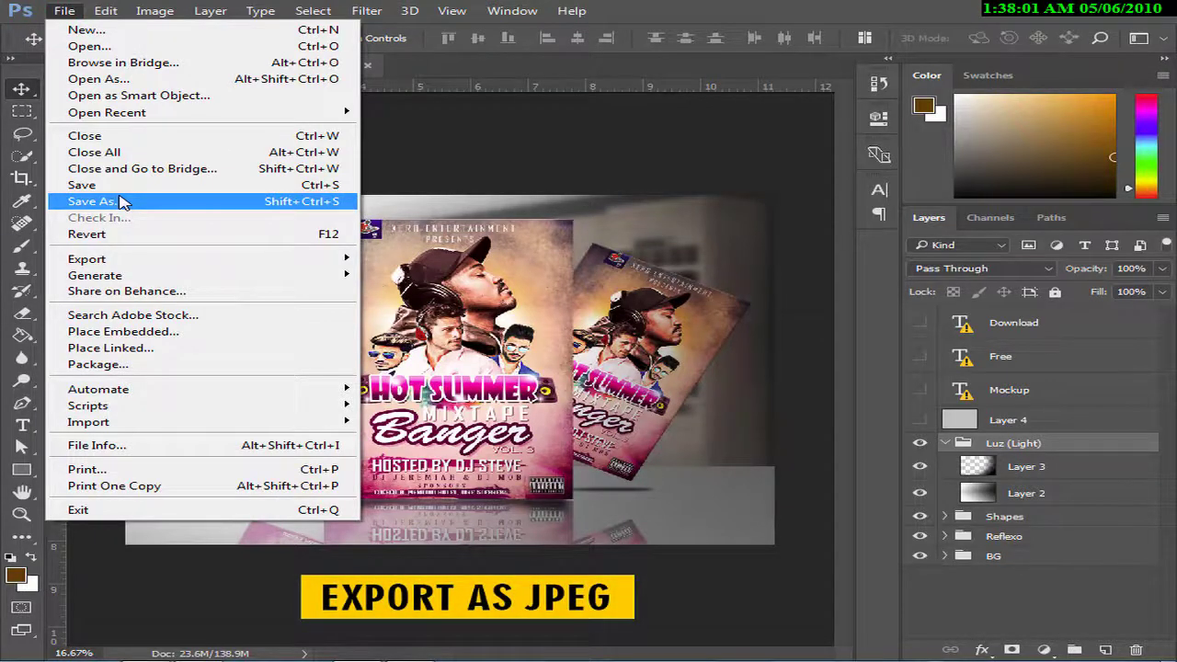
click(120, 201)
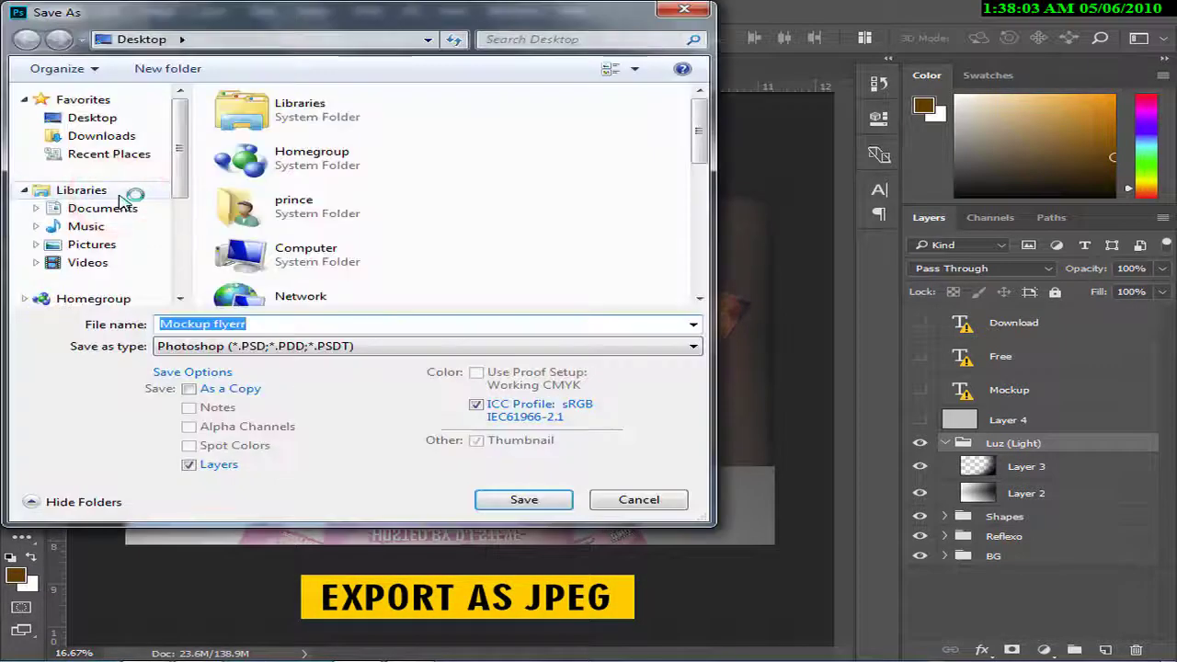
click(118, 122)
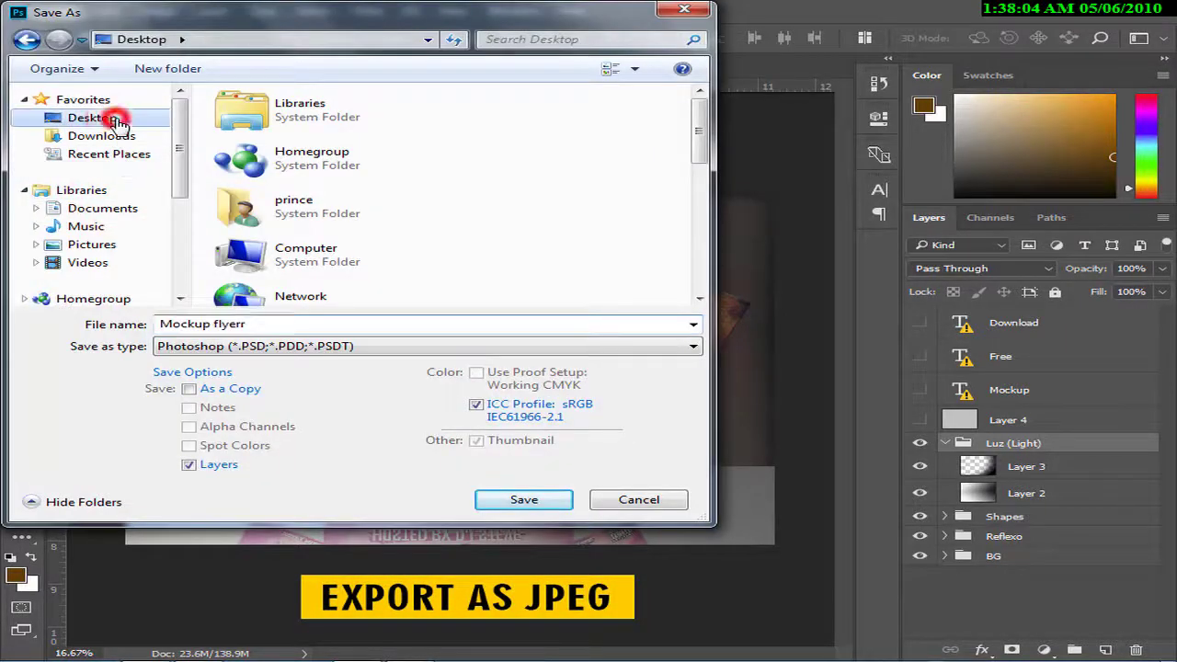
click(304, 354)
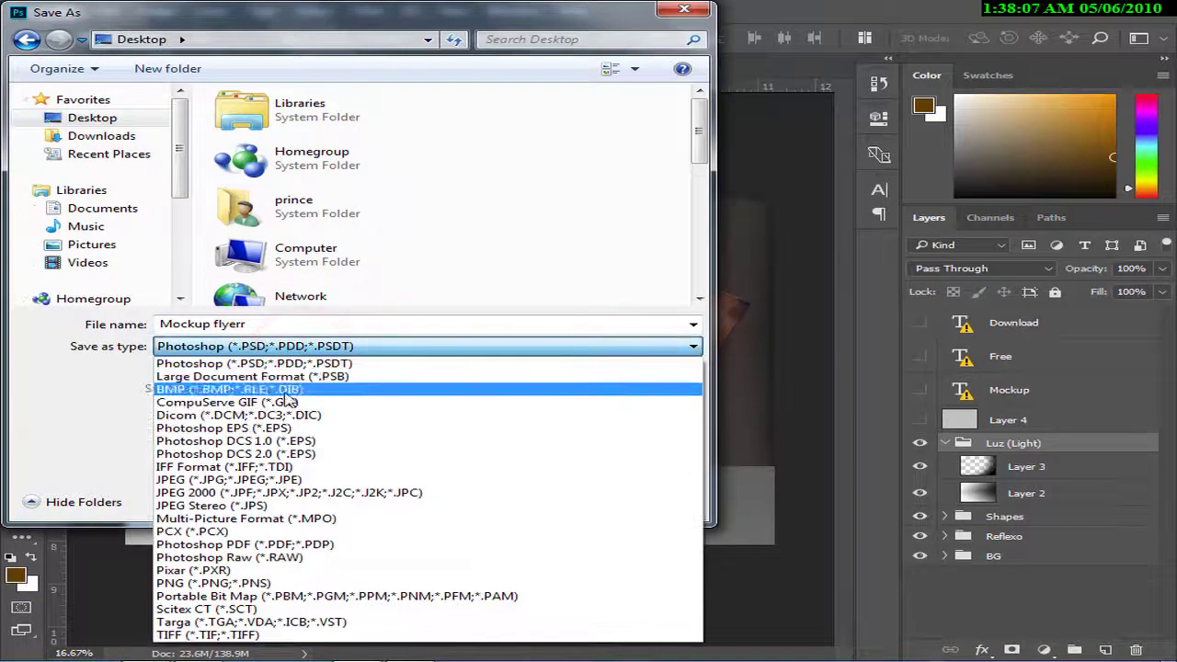
click(247, 483)
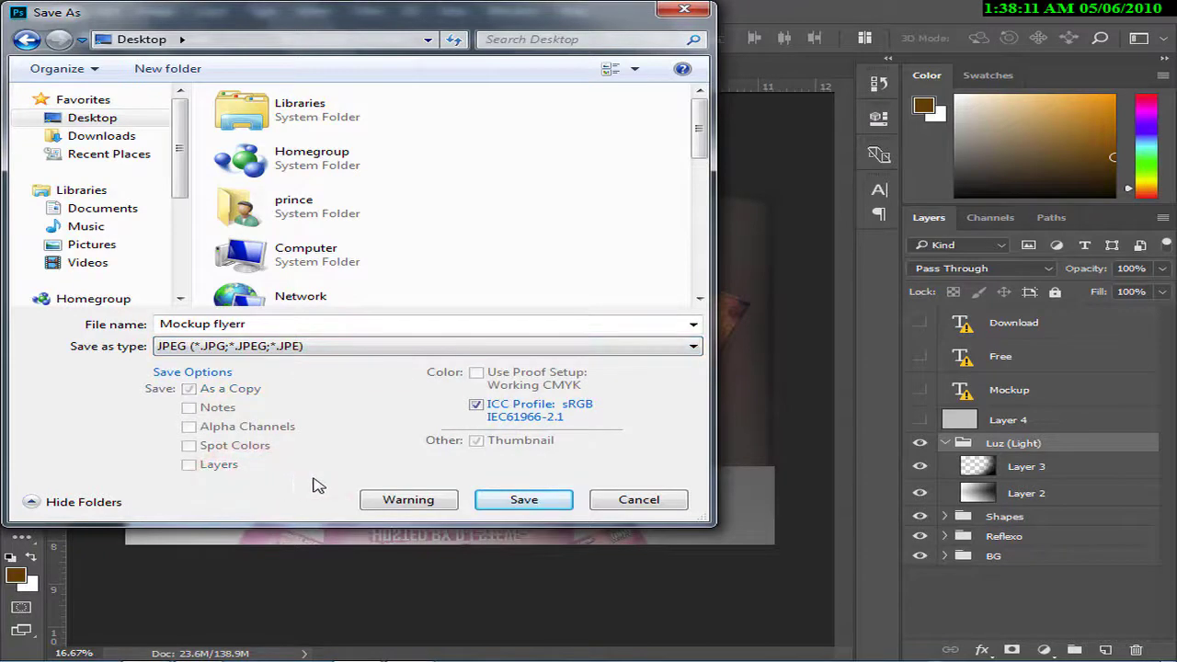
click(537, 507)
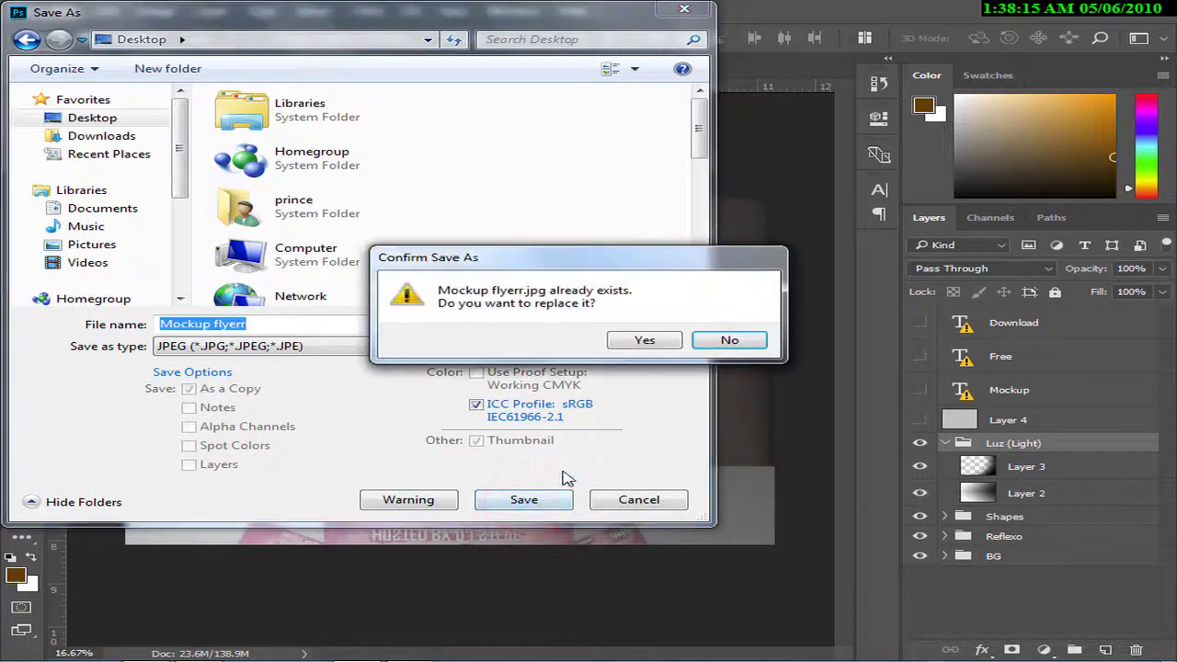
click(729, 339)
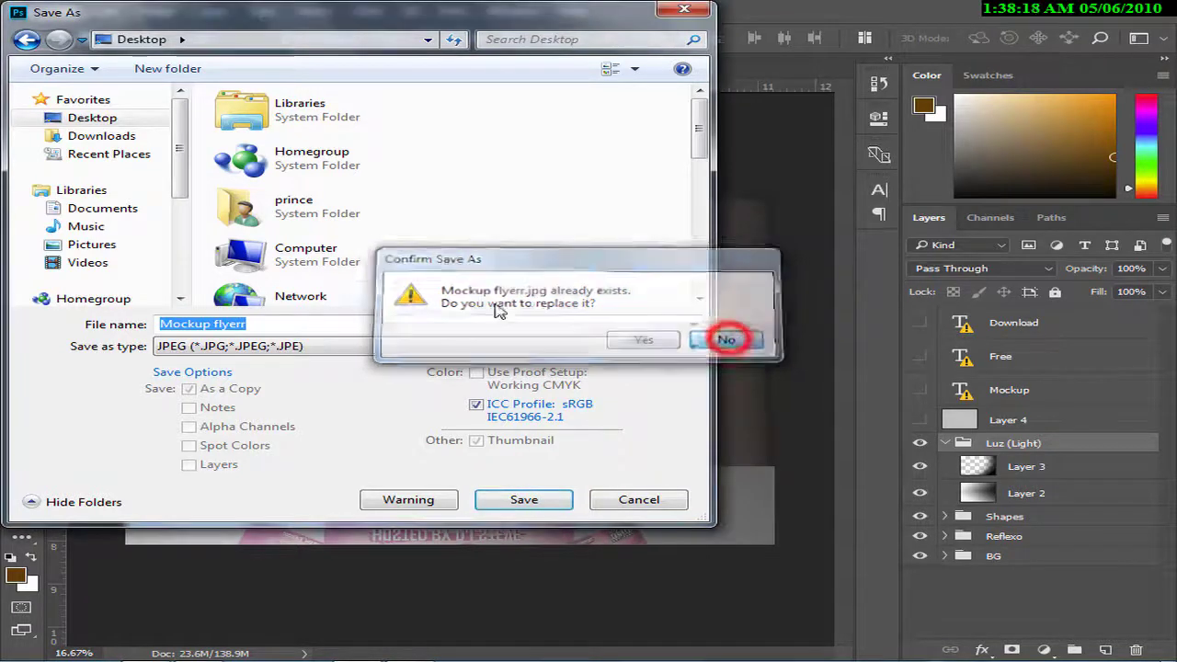
click(262, 324)
text(1)
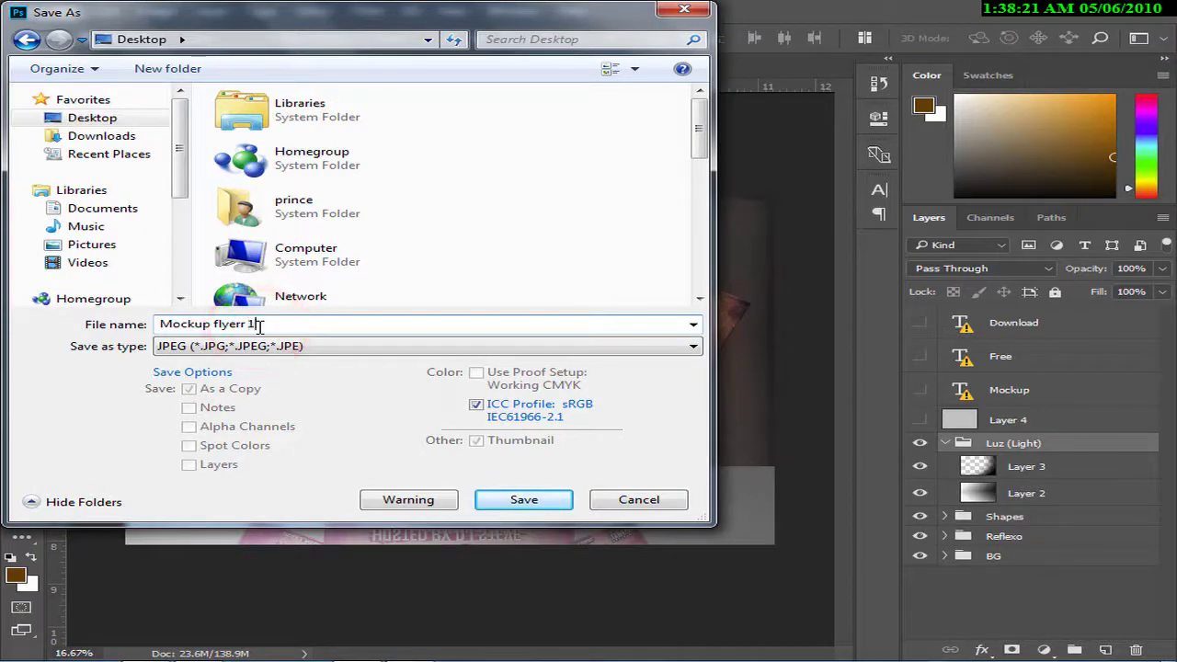
click(511, 499)
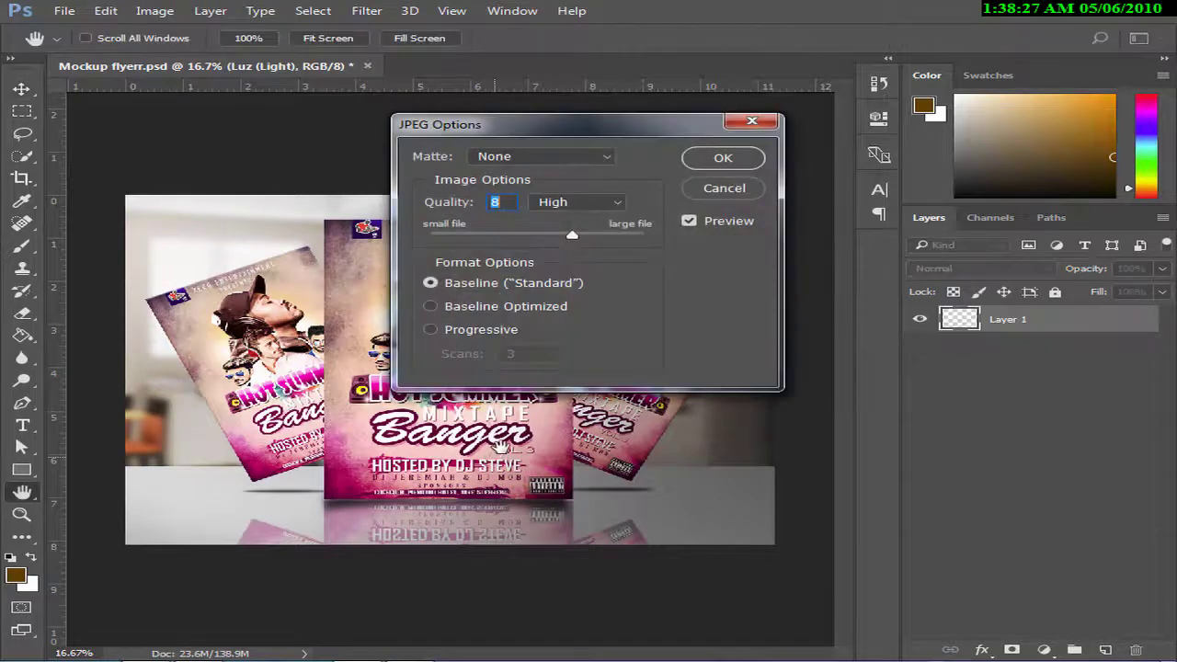
click(711, 158)
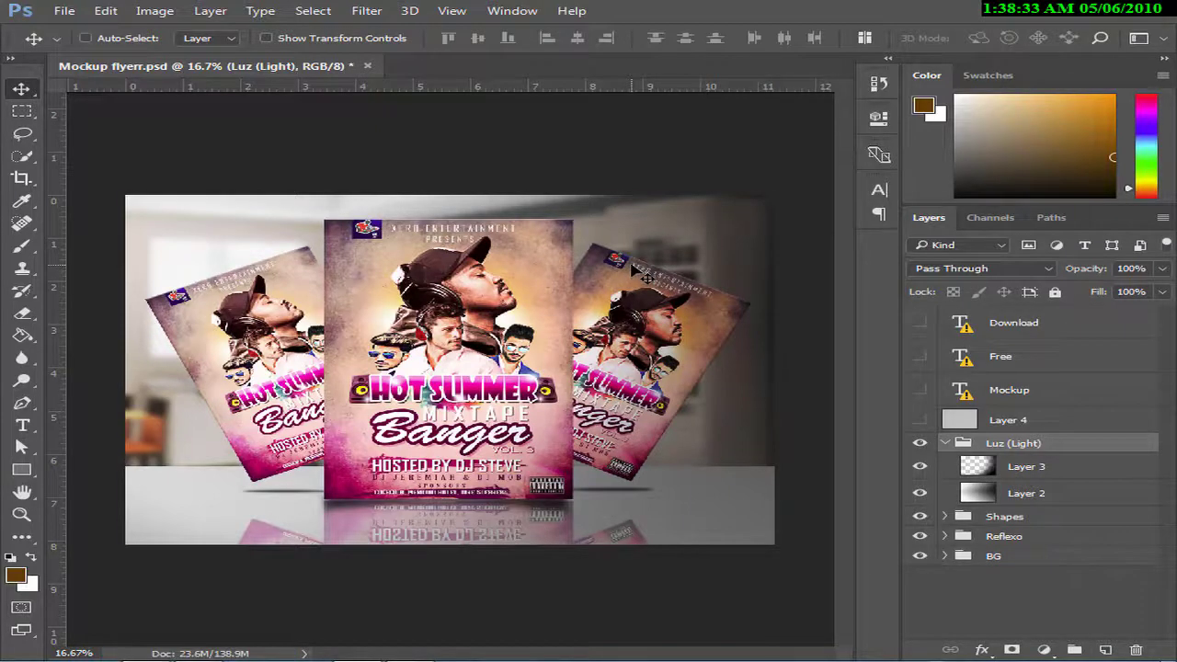
scroll(647, 277, up, 1)
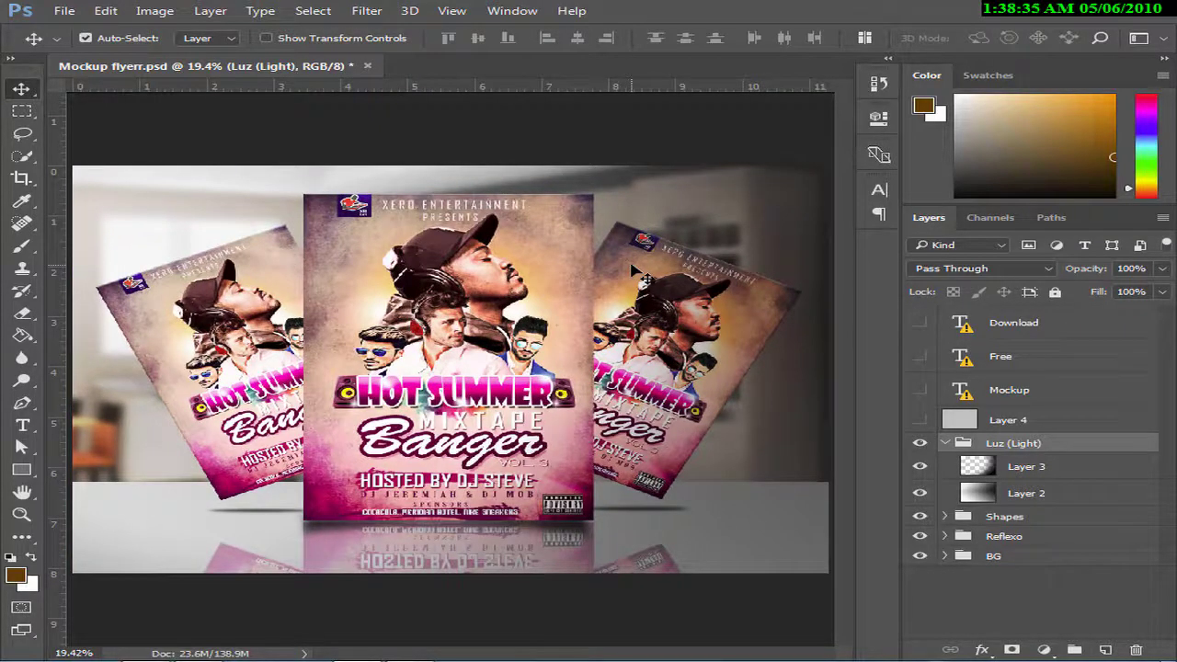
scroll(647, 277, down, 1)
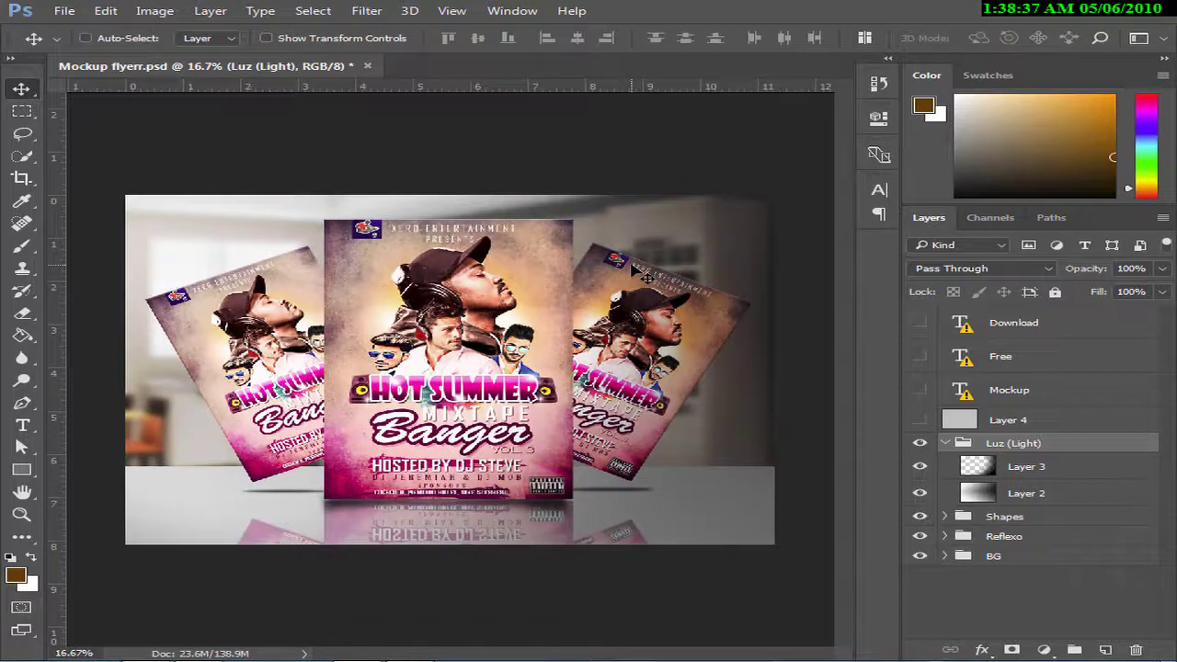
scroll(647, 277, up, 1)
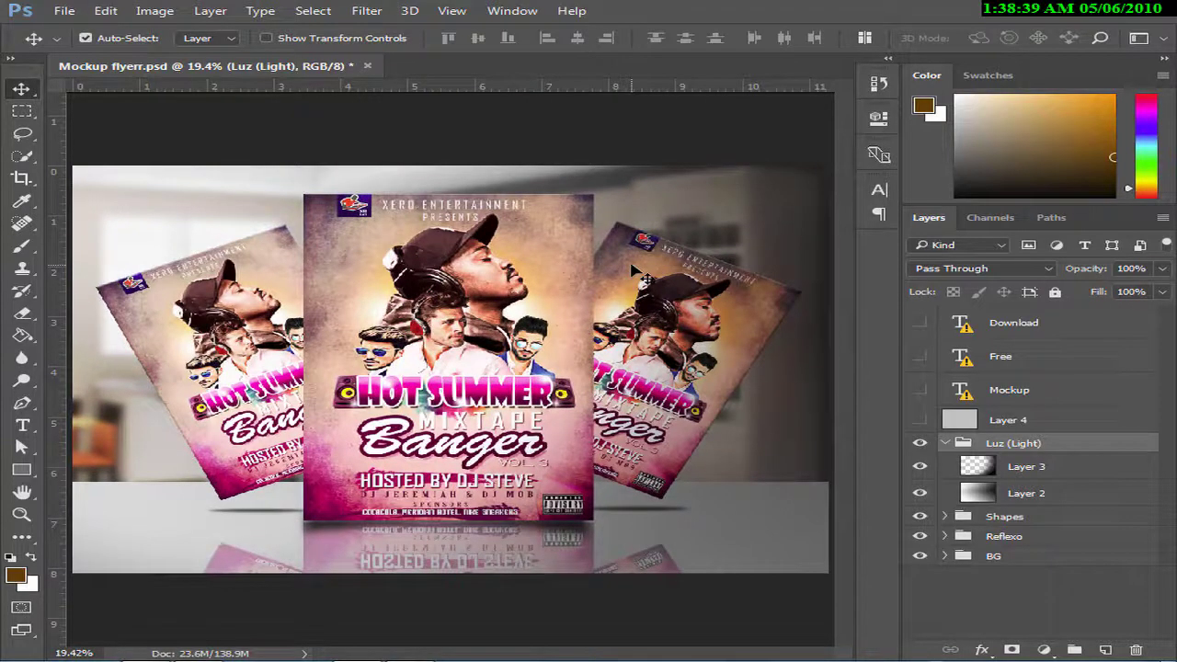